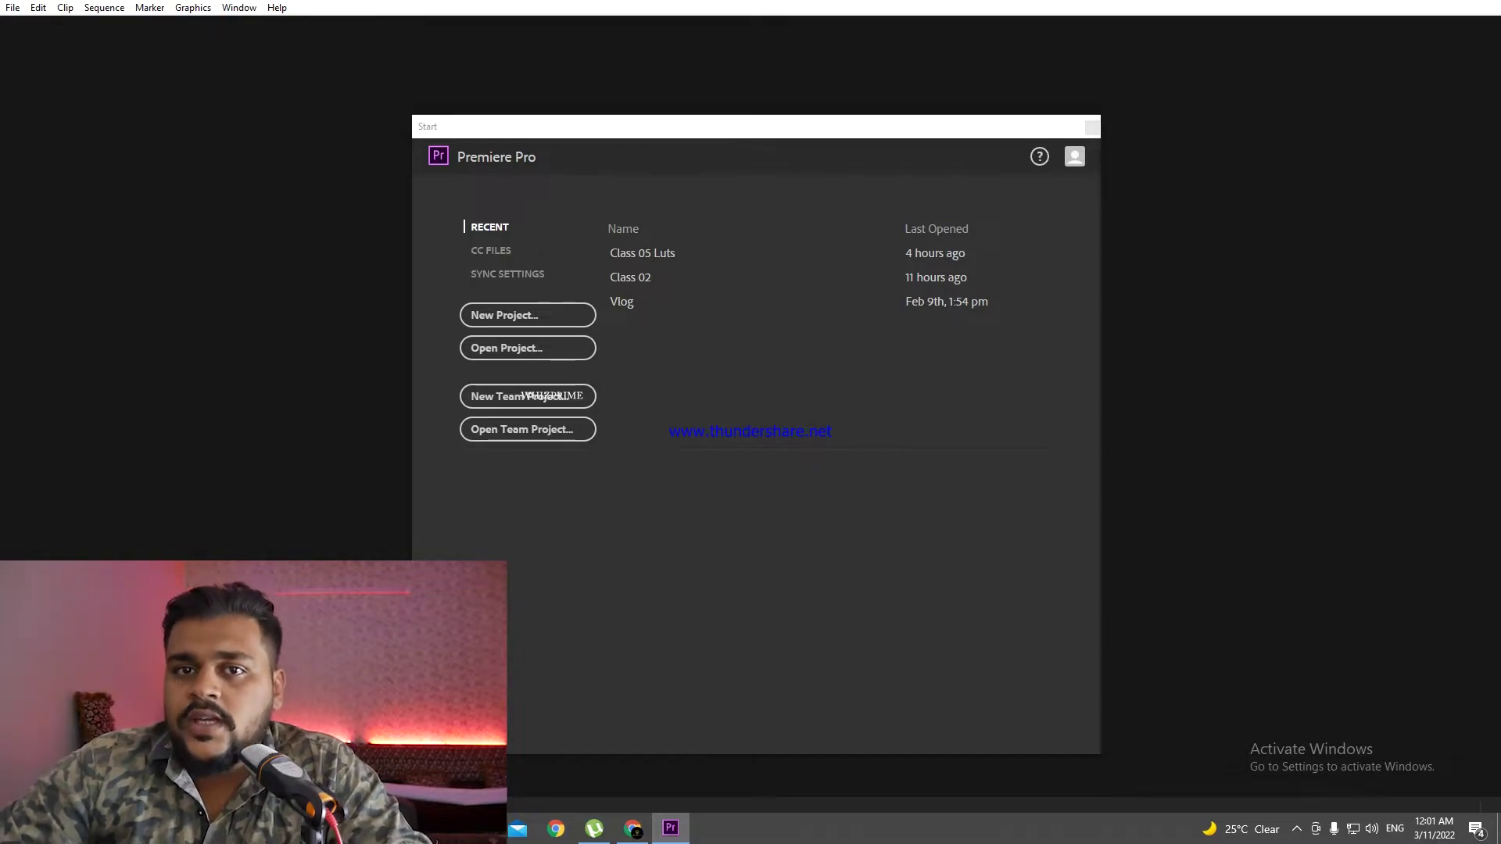
- Open the Class 05 Luts project and mark In and Out points on the S-Log2 balcony clip
click(723, 265)
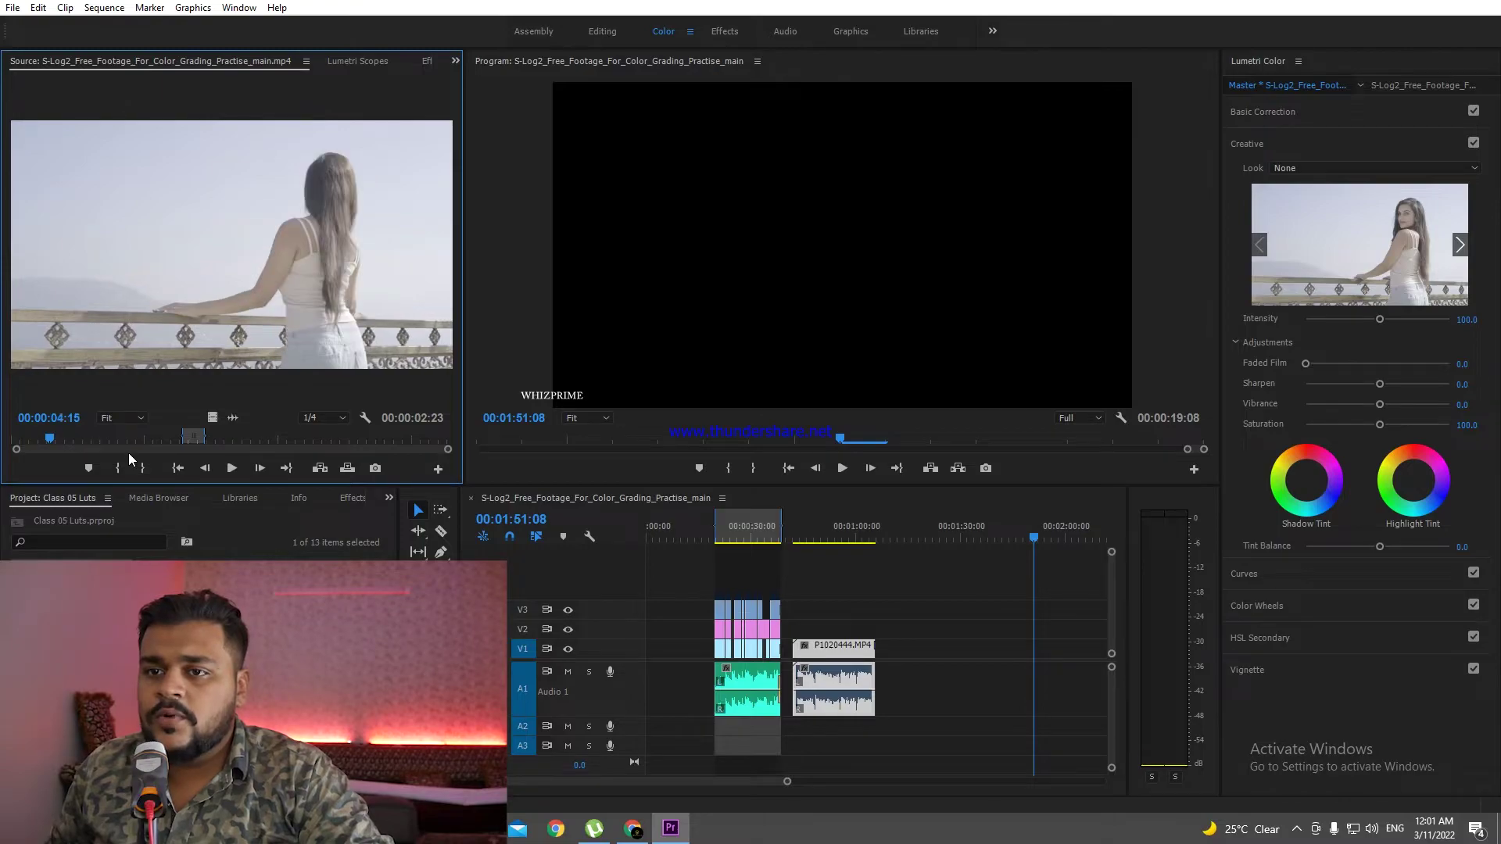
key(i)
drag(55, 444, 66, 443)
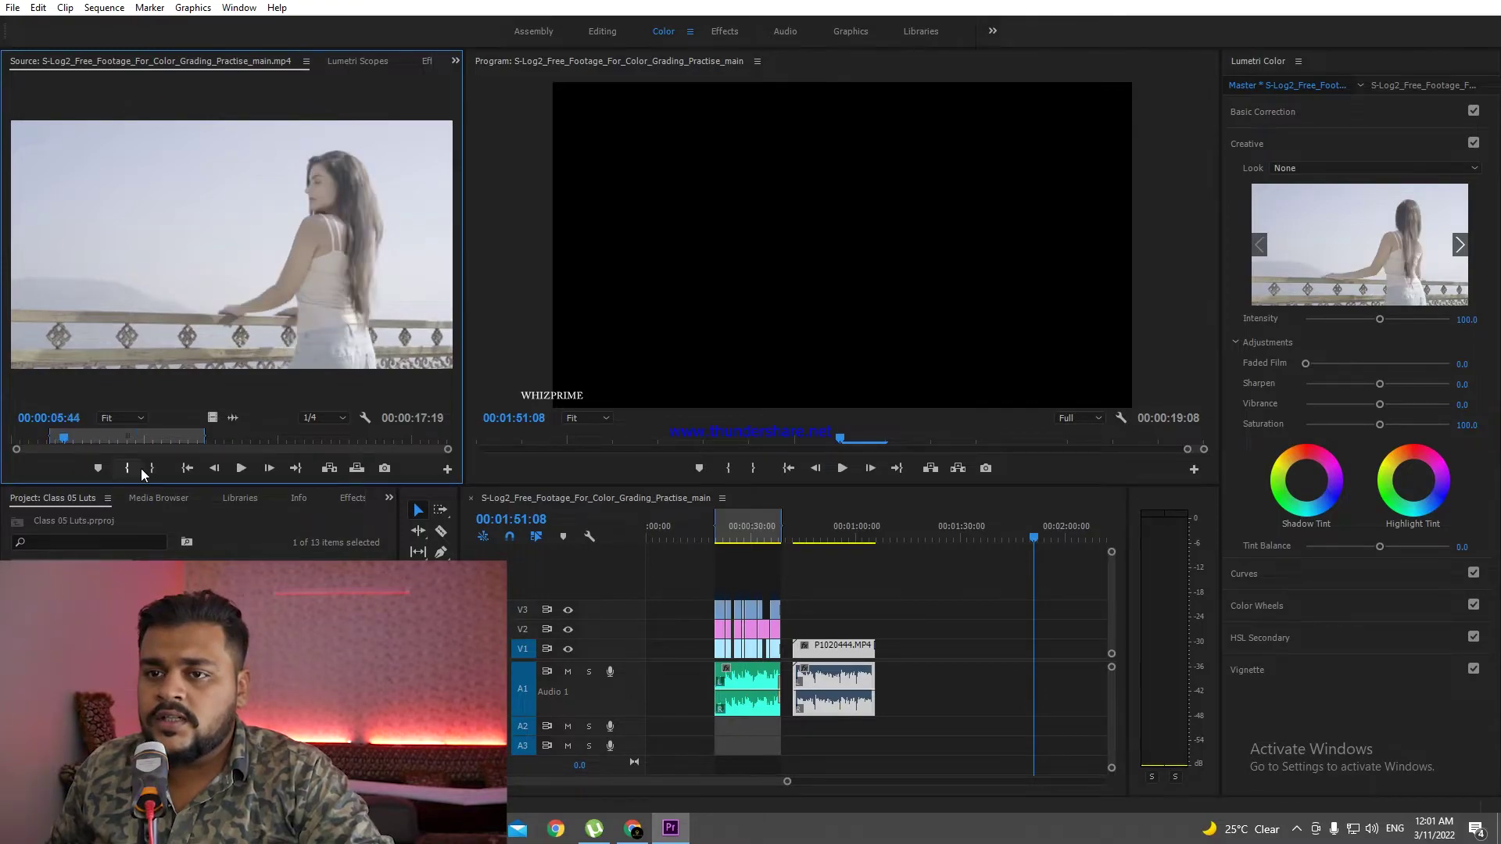
click(152, 467)
- Place the trimmed clip on track V1, zoom the timeline in and park the playhead on it
drag(212, 418, 961, 653)
click(961, 532)
key(=)
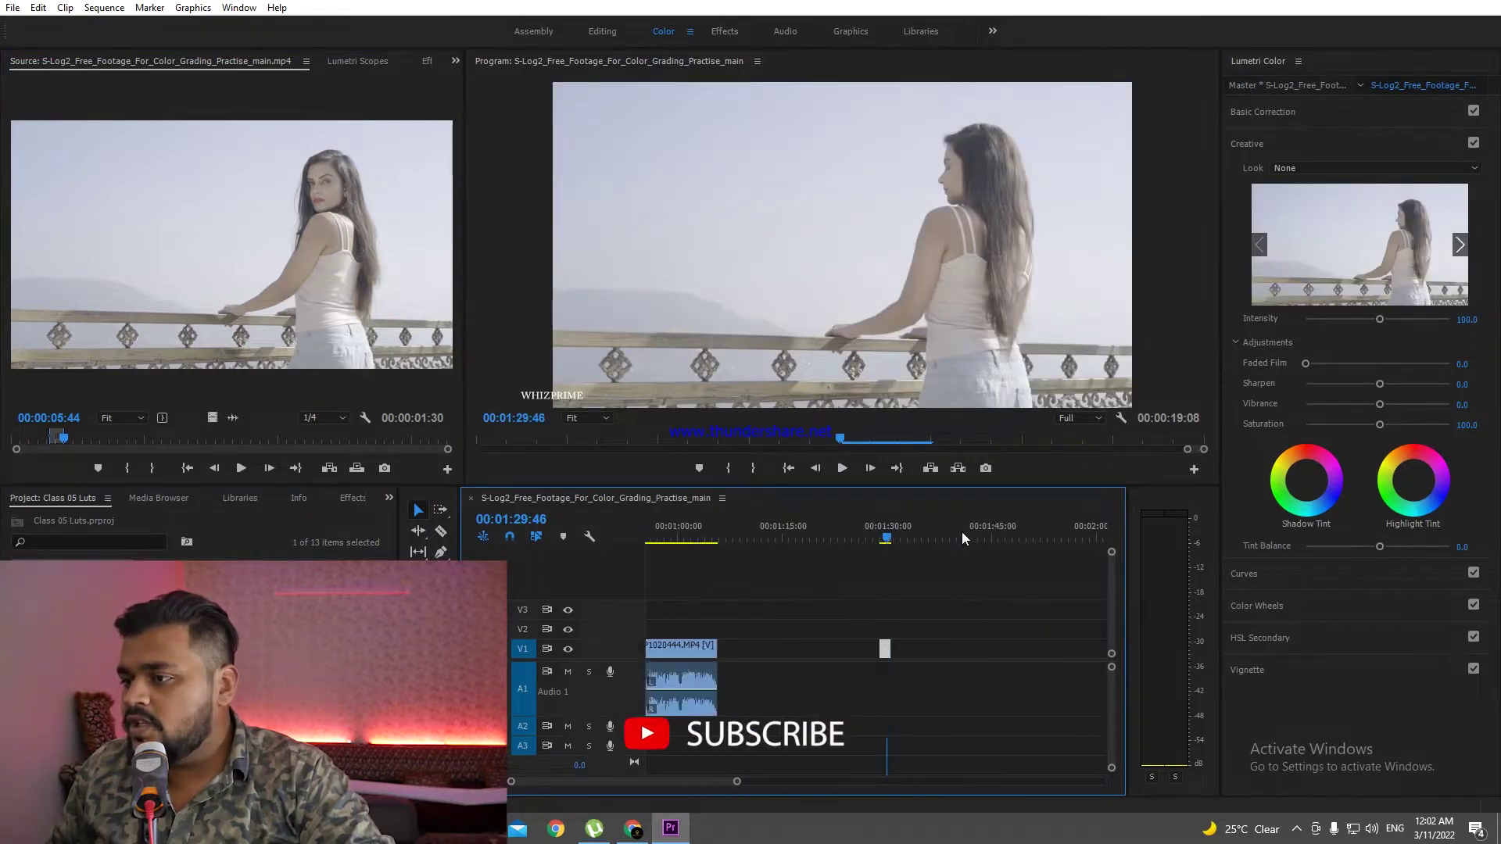
key(=)
click(874, 537)
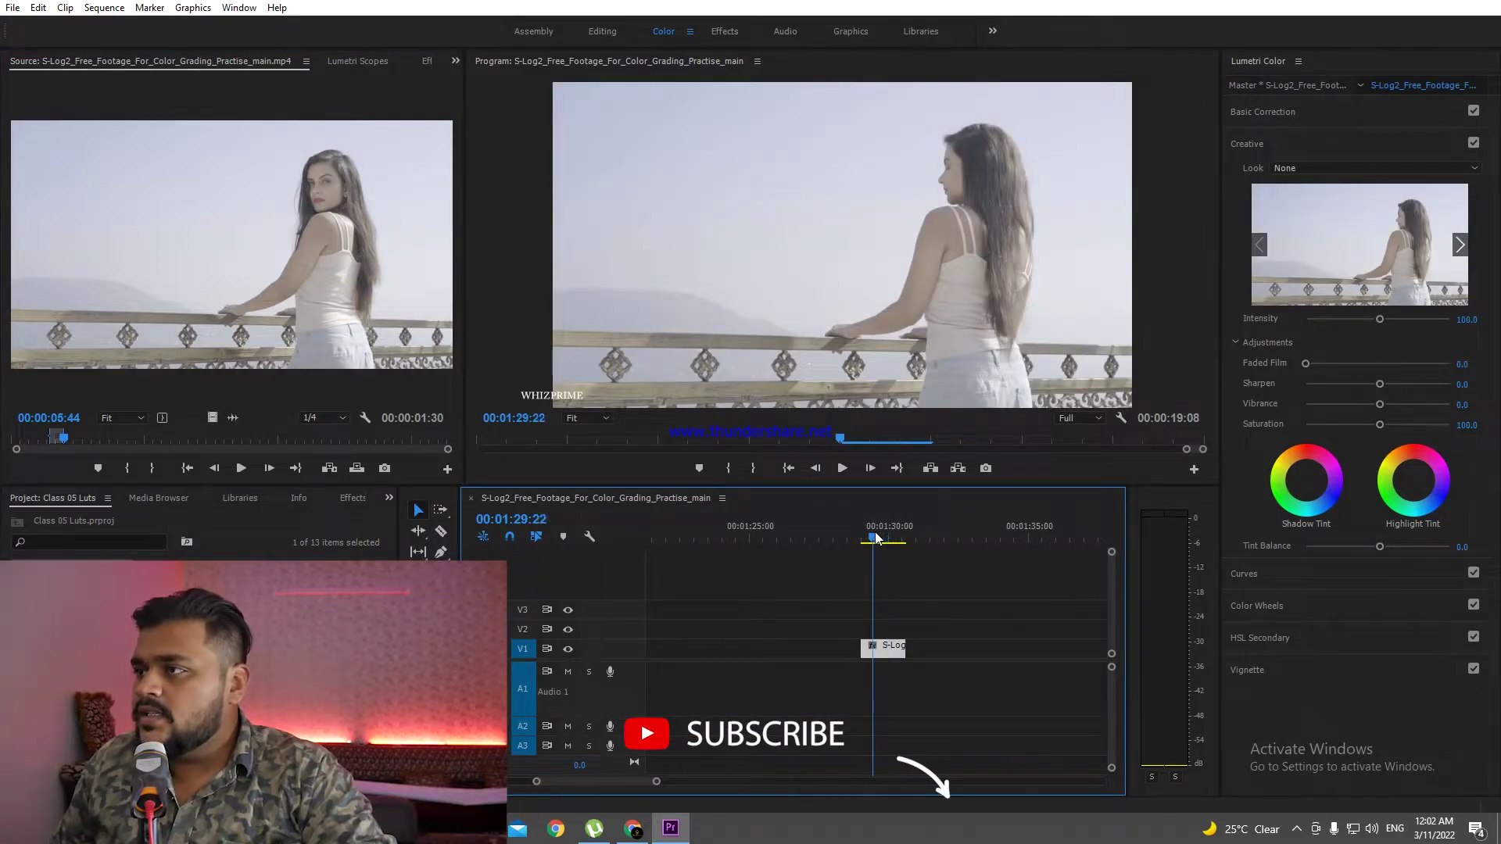
click(610, 29)
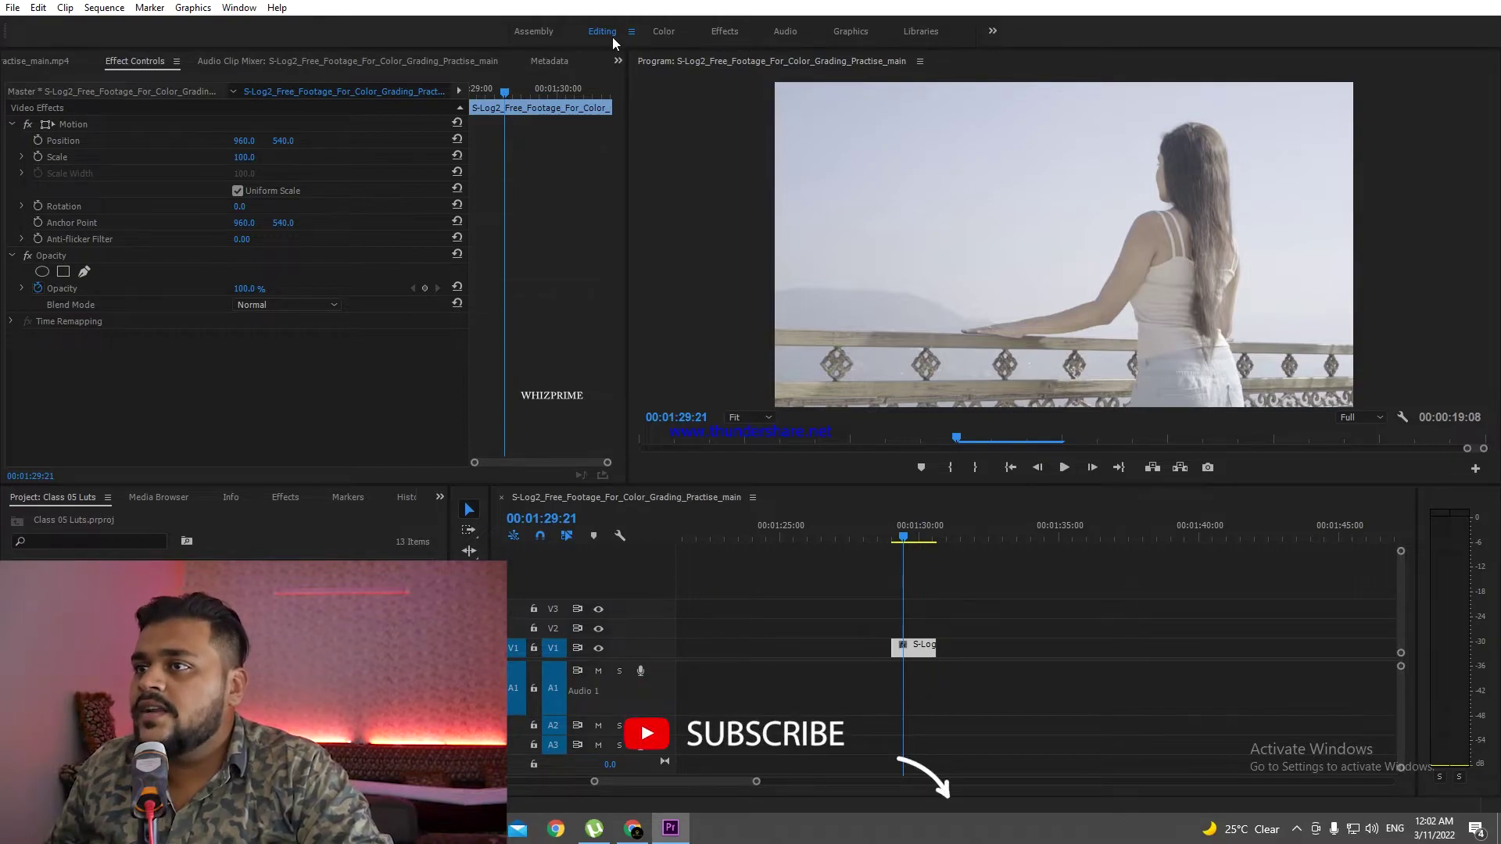
click(668, 36)
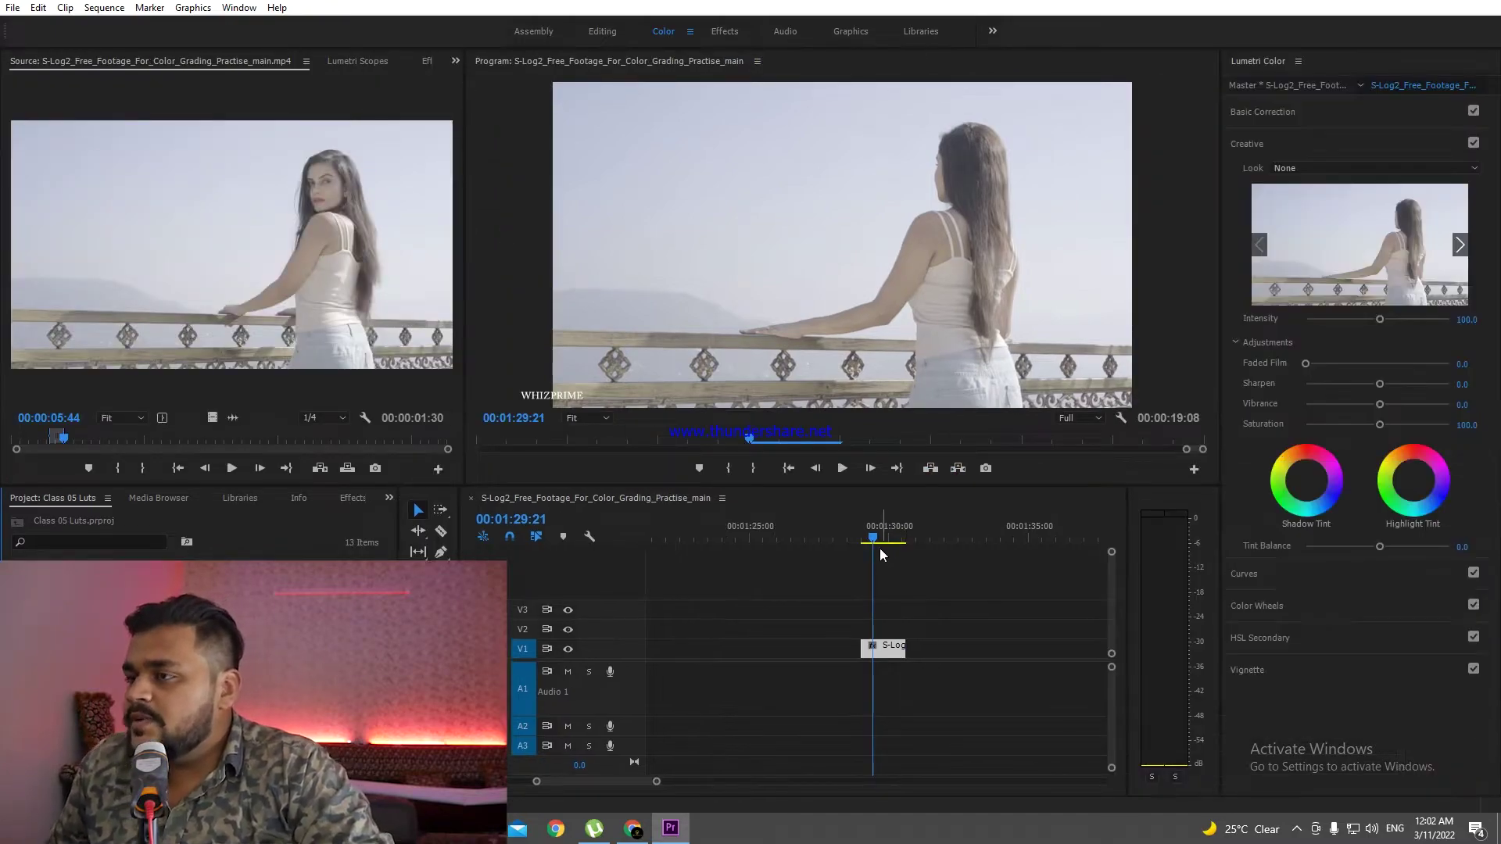
- Expand each Lumetri Color section, from Basic Correction to Vignette, then reopen Basic Correction and Creative
click(879, 540)
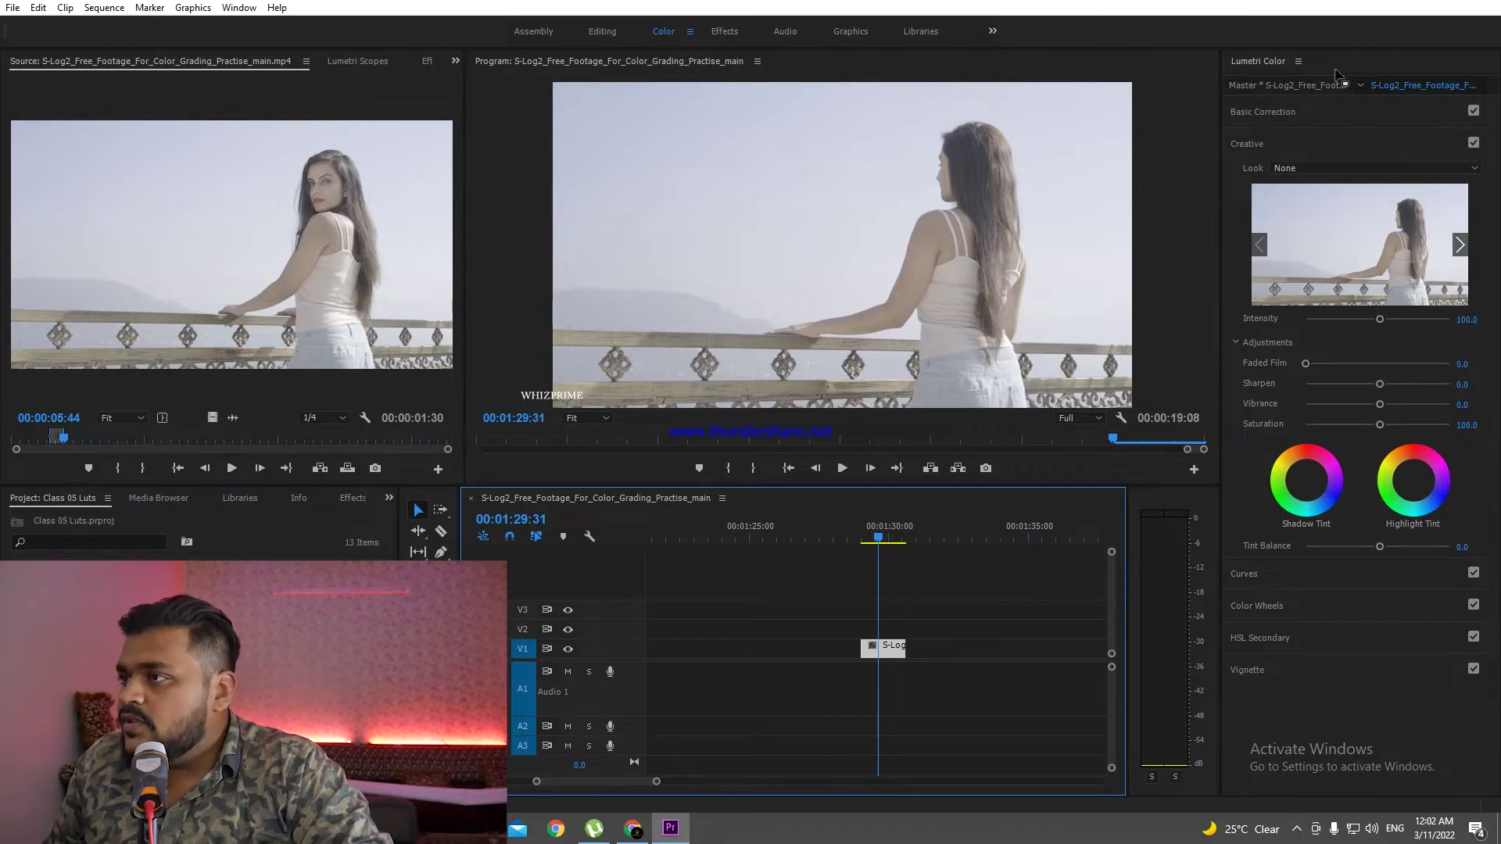
click(1289, 109)
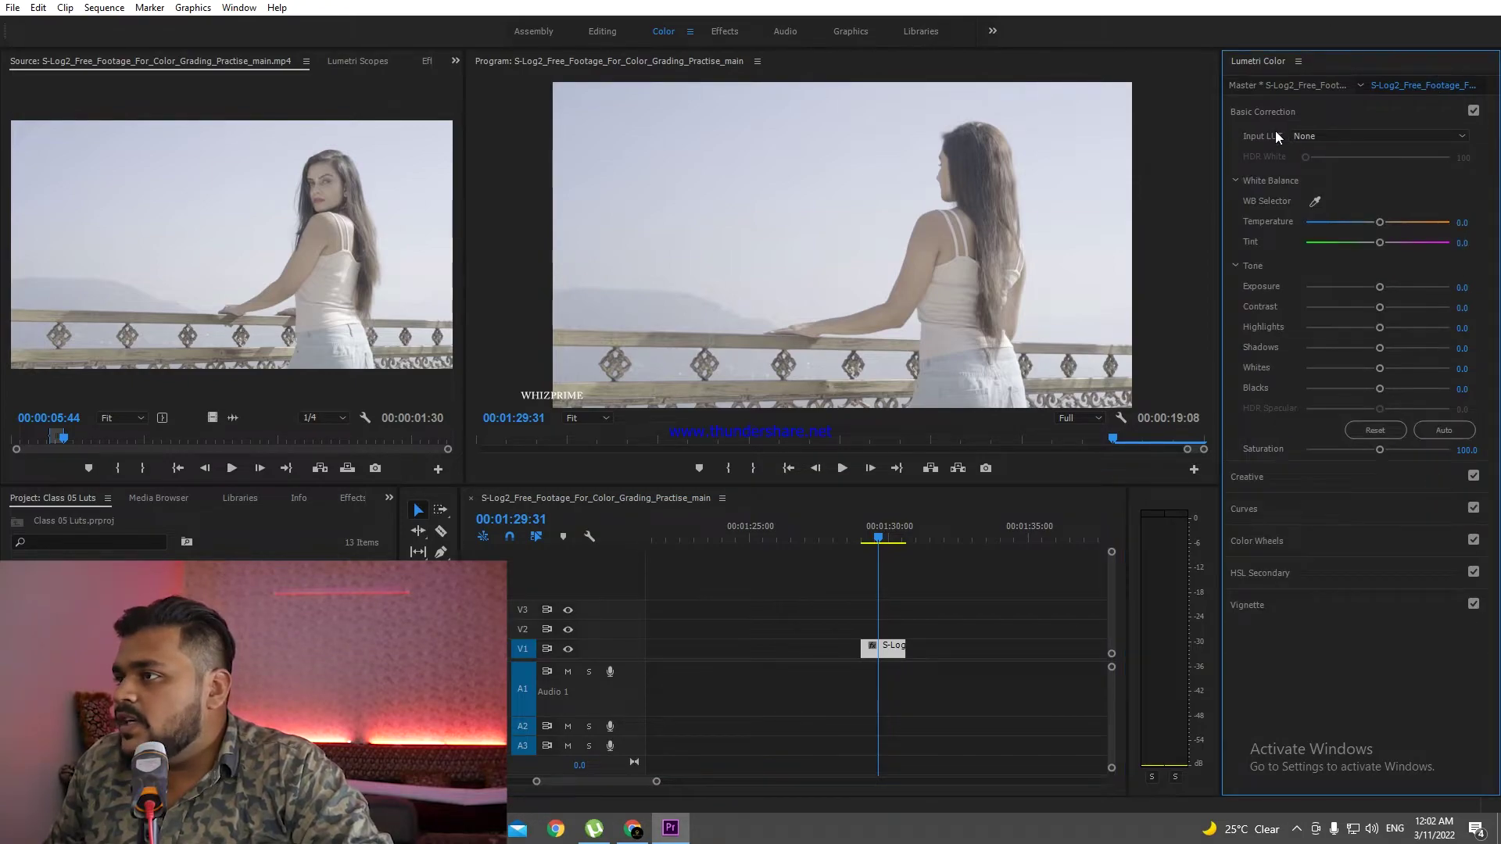
click(1263, 484)
click(1259, 573)
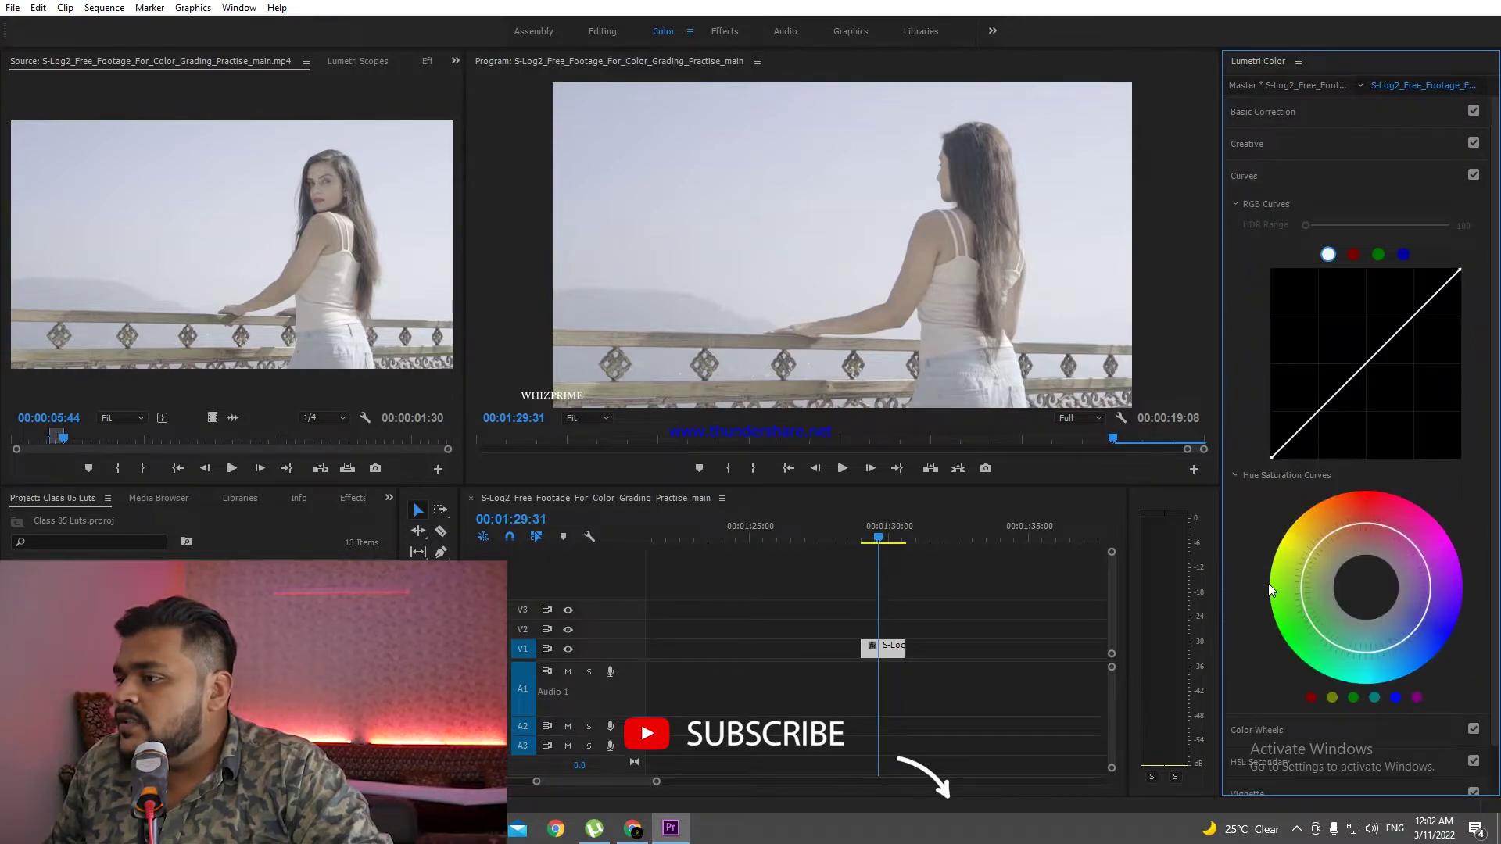
click(1254, 730)
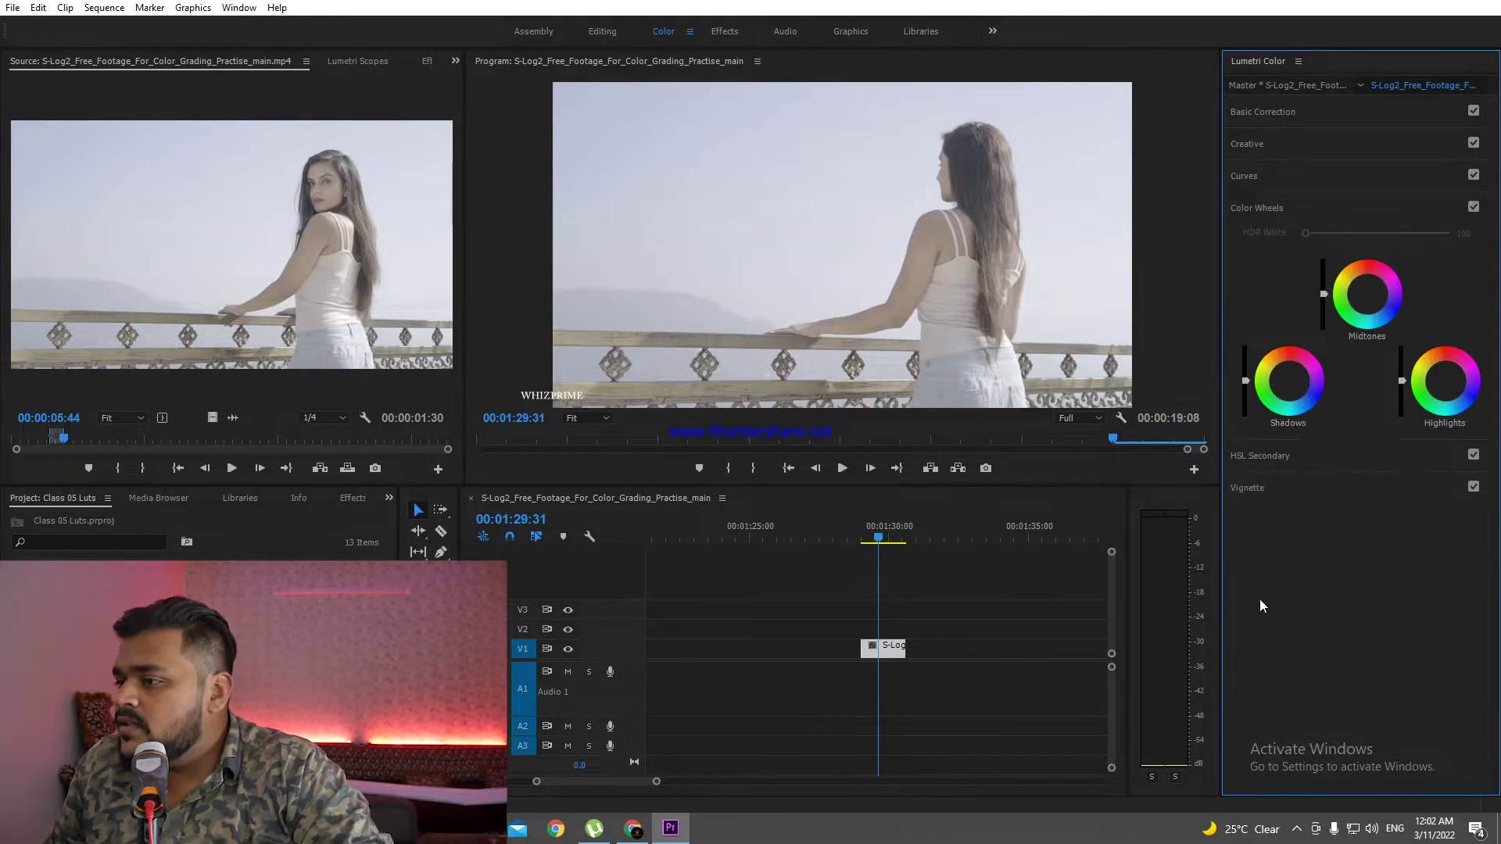
click(1268, 461)
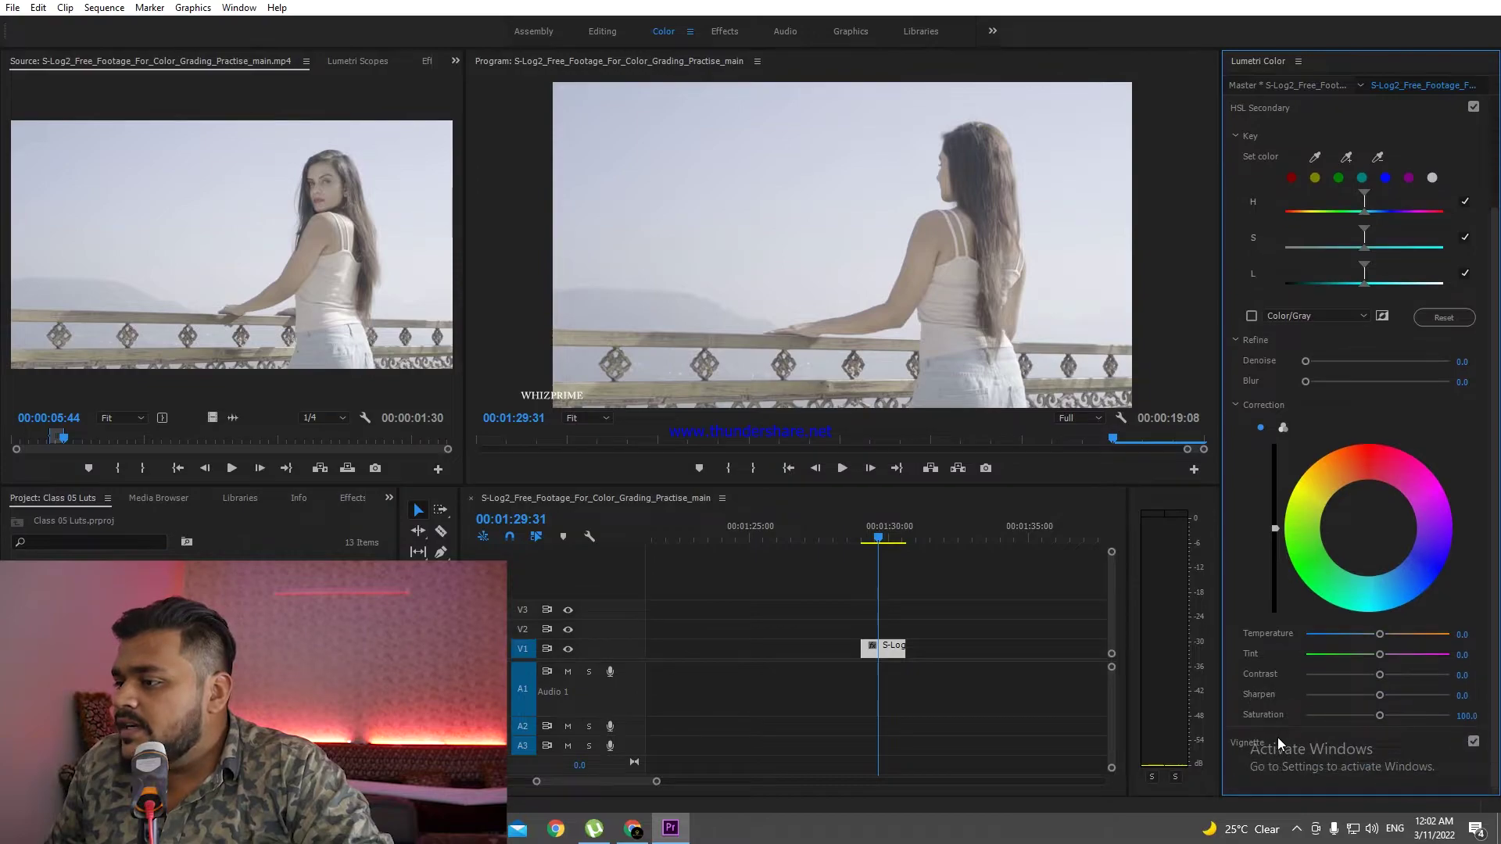
click(1256, 743)
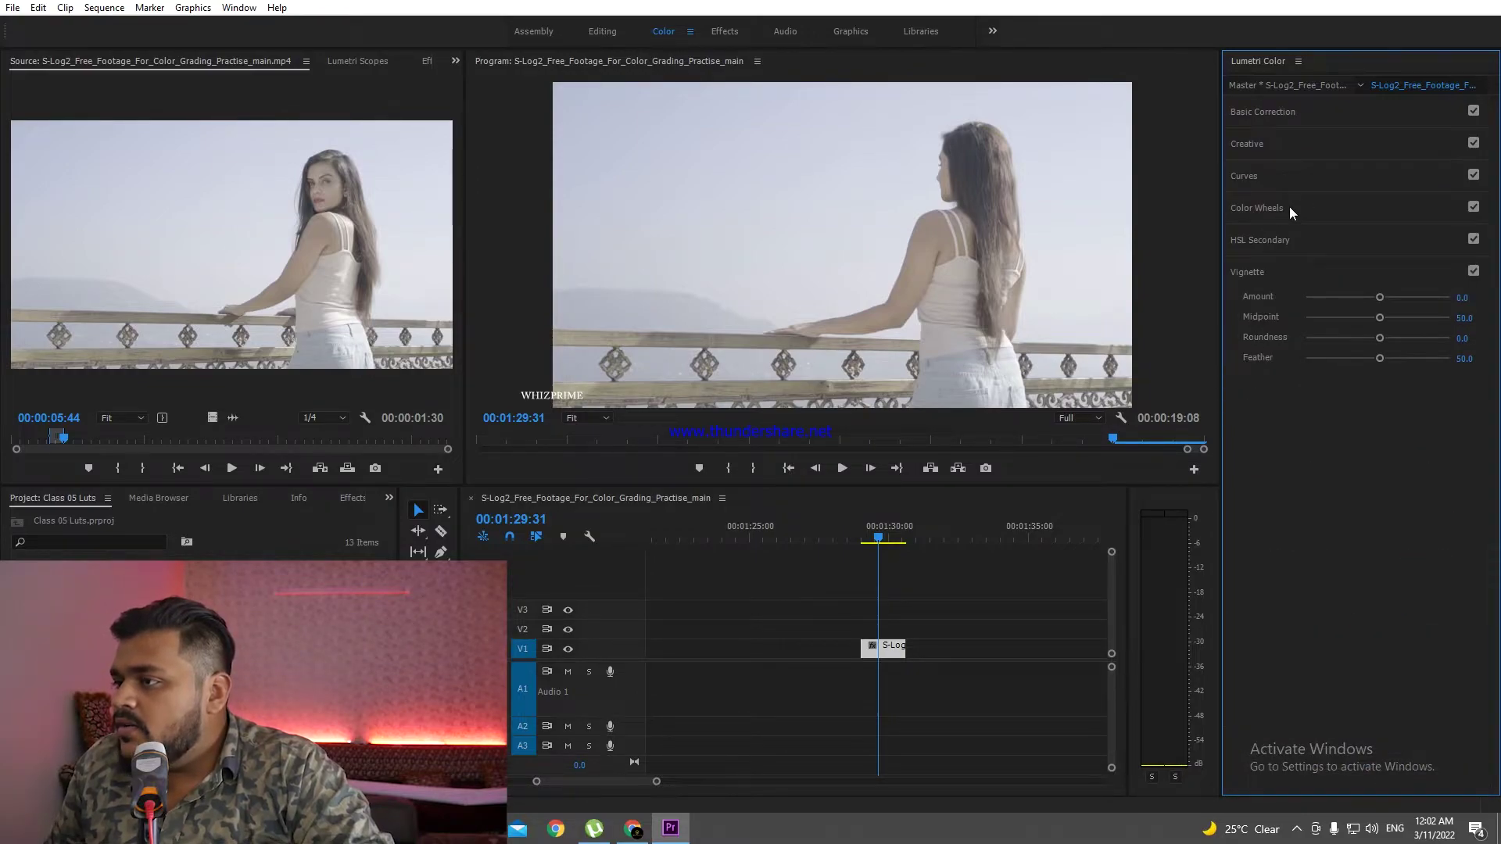
click(1282, 118)
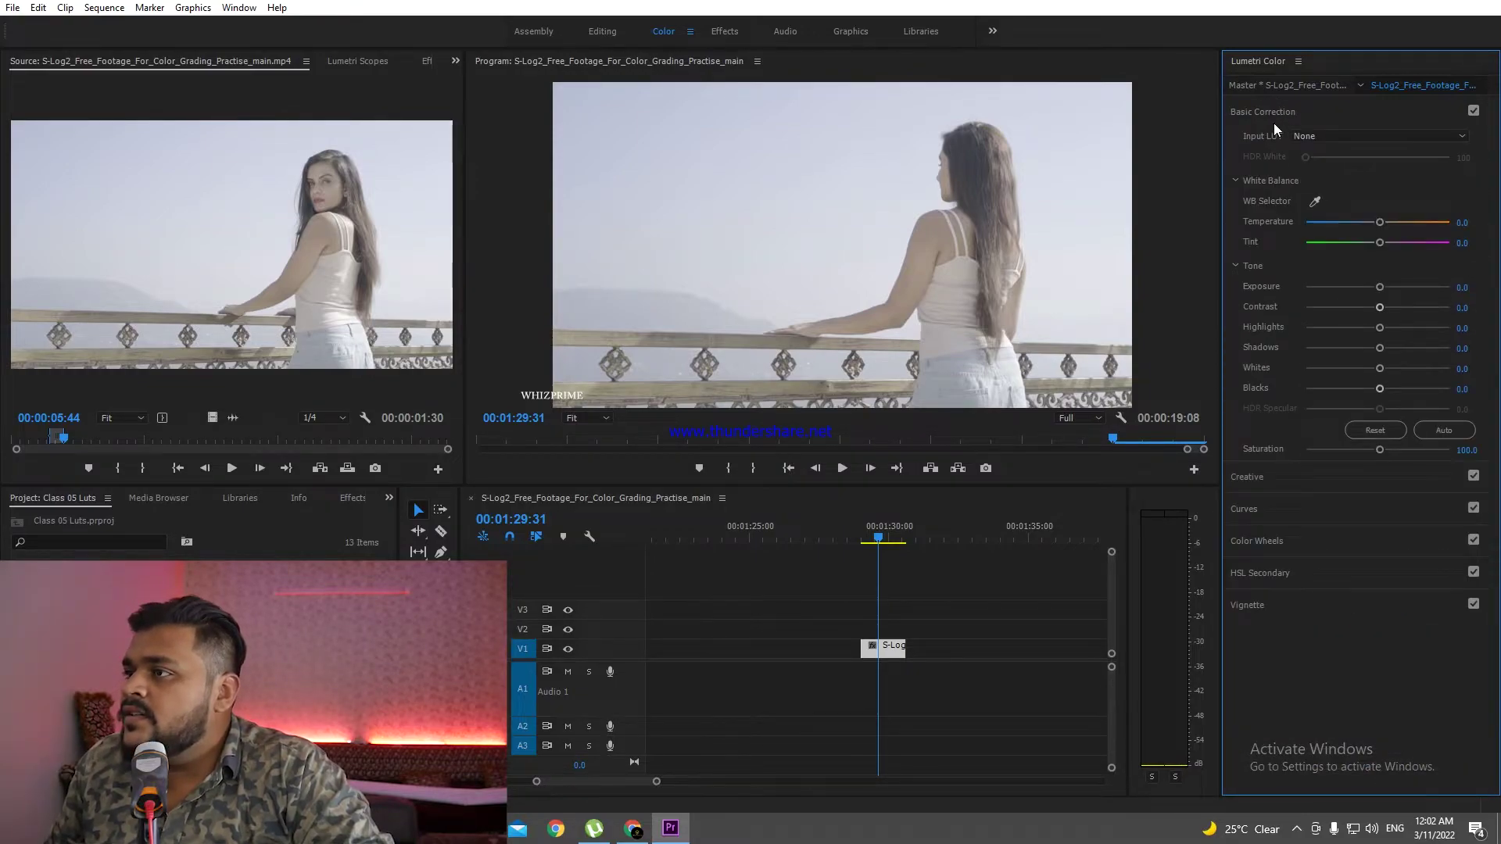
click(1283, 481)
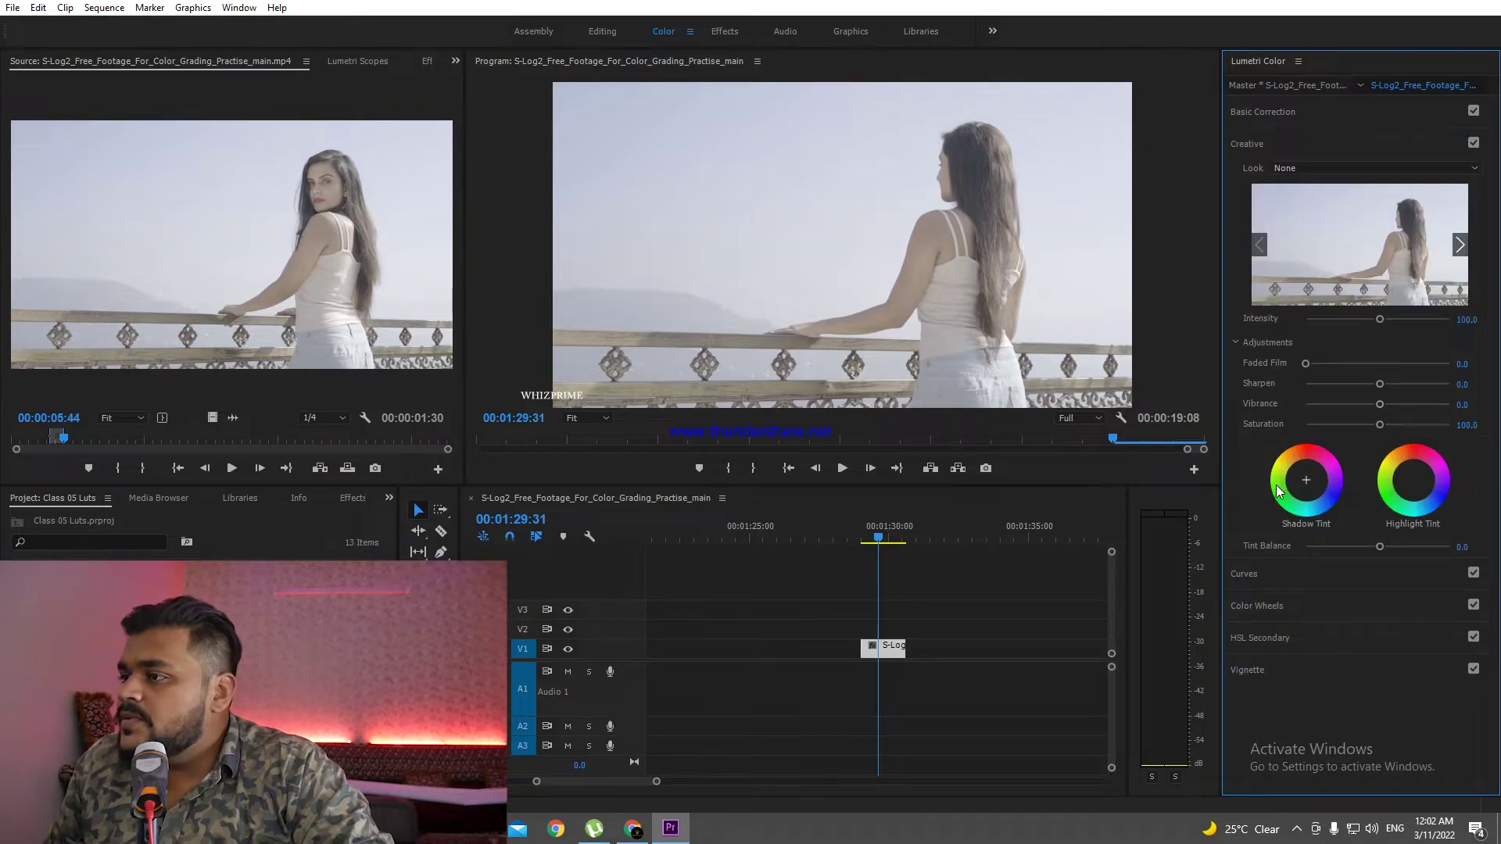
- Open the Creative Look dropdown and choose to browse for a custom LUT file
click(1290, 169)
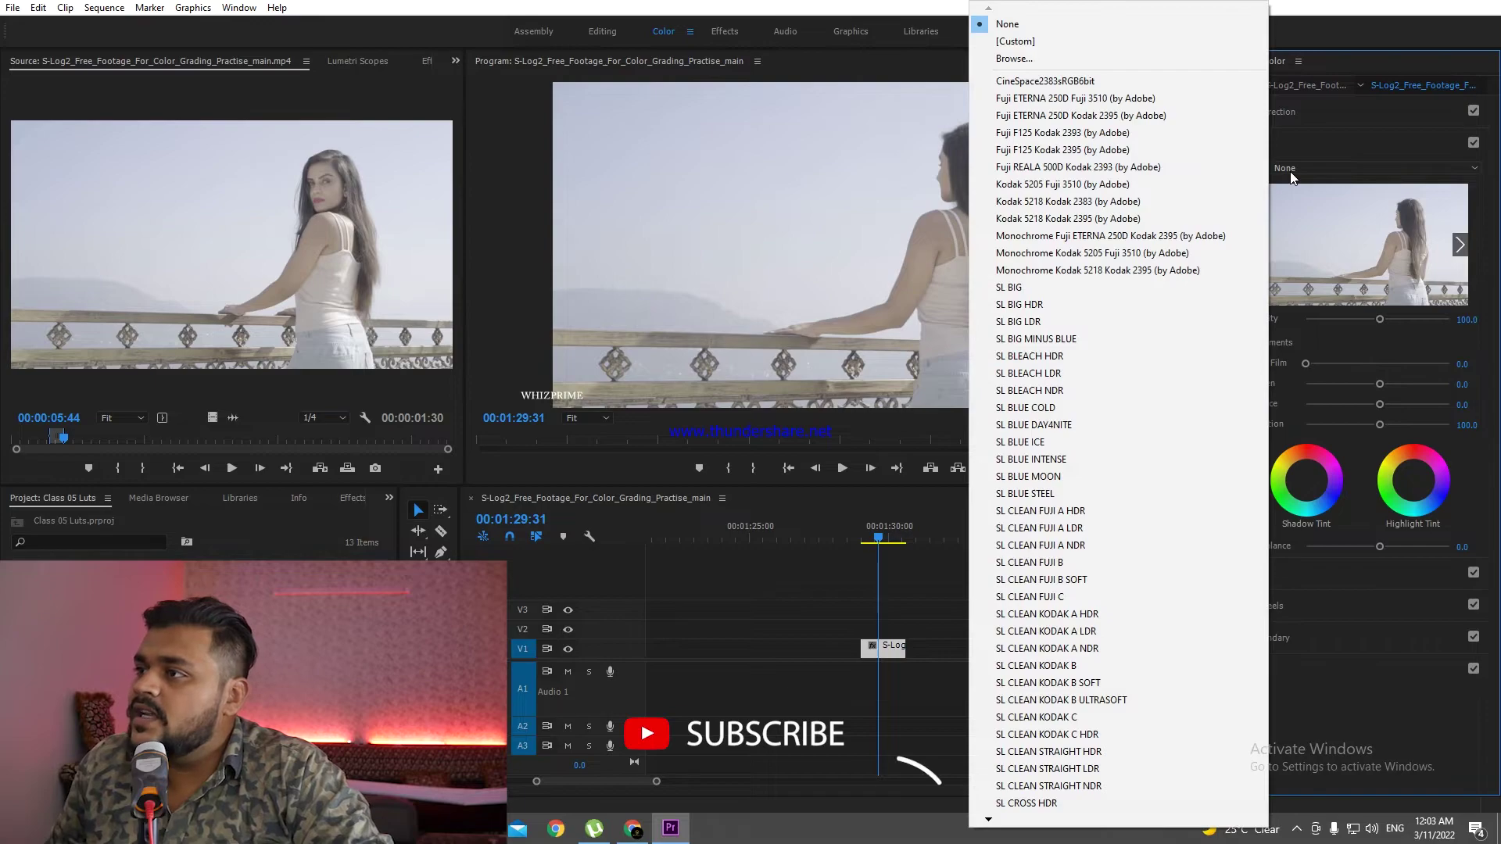
click(1311, 177)
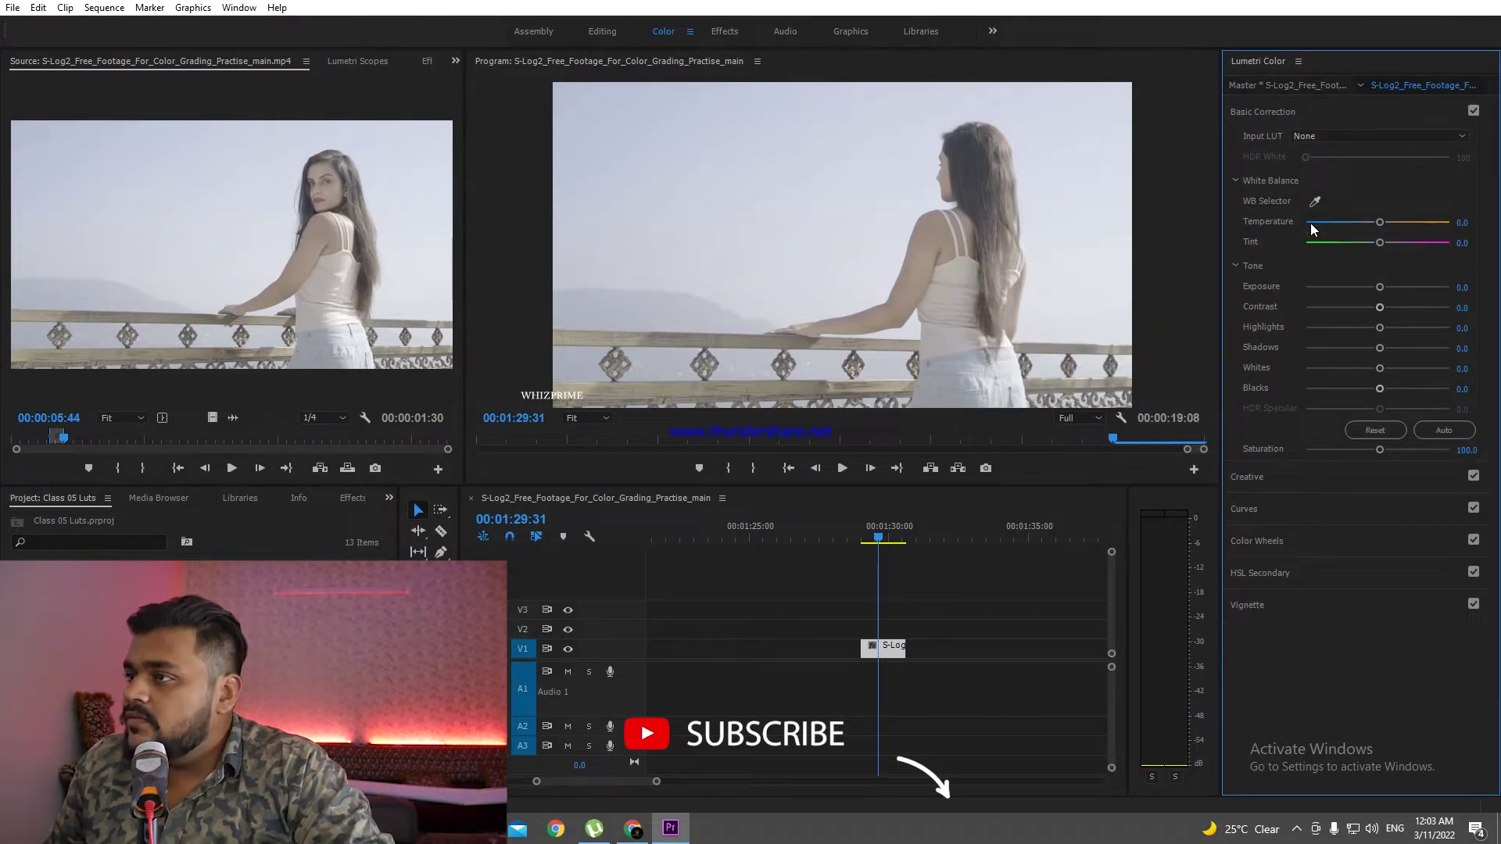
click(1291, 167)
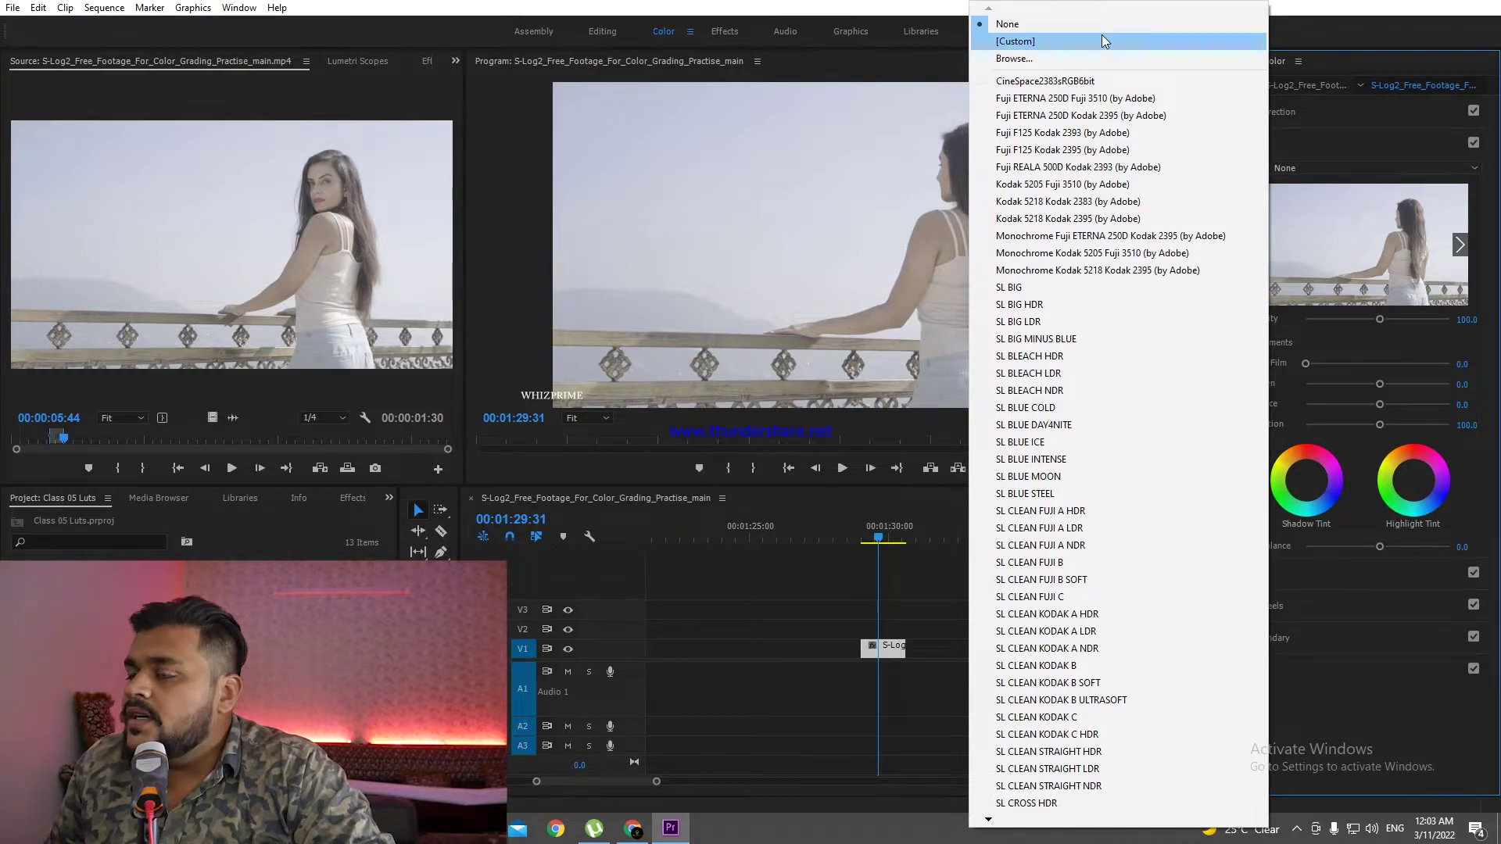
click(1110, 59)
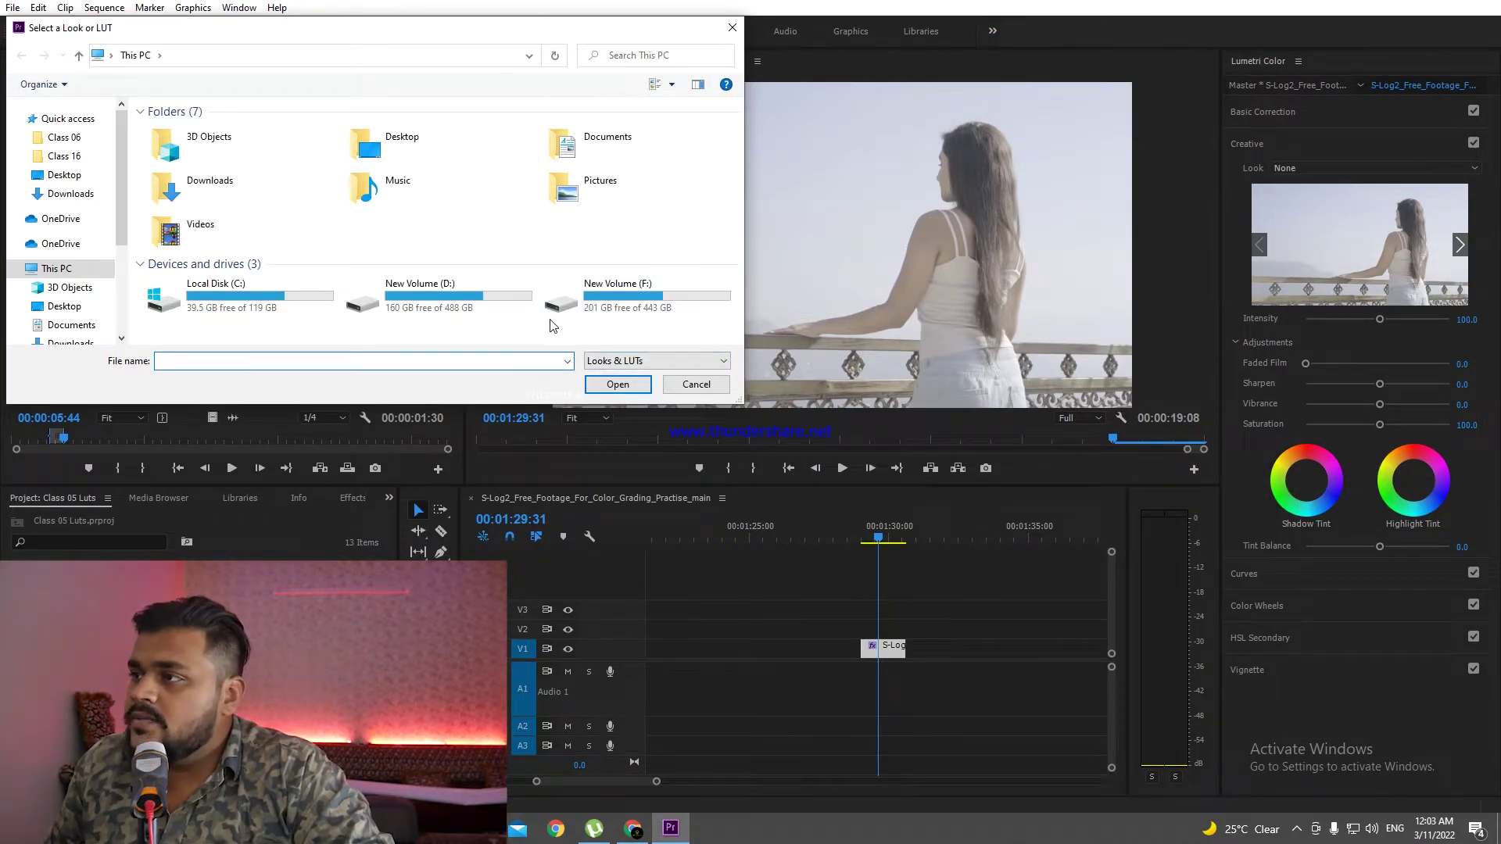
- Load the Cinematic LUT .cube from D:\adobe 1 class\adobe pre\Class 06 and move slightly later
double_click(510, 303)
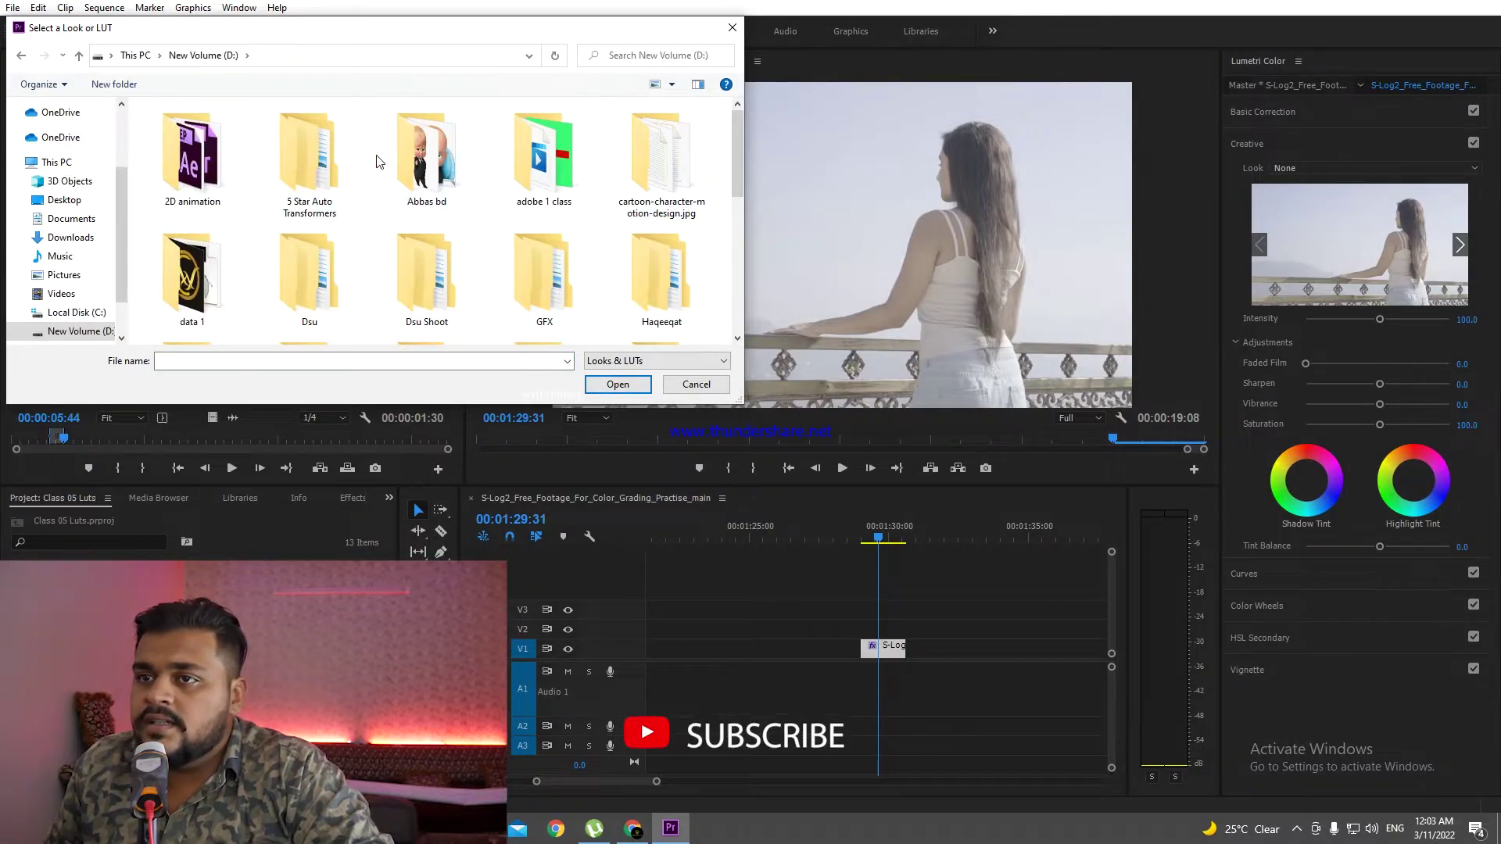
double_click(504, 160)
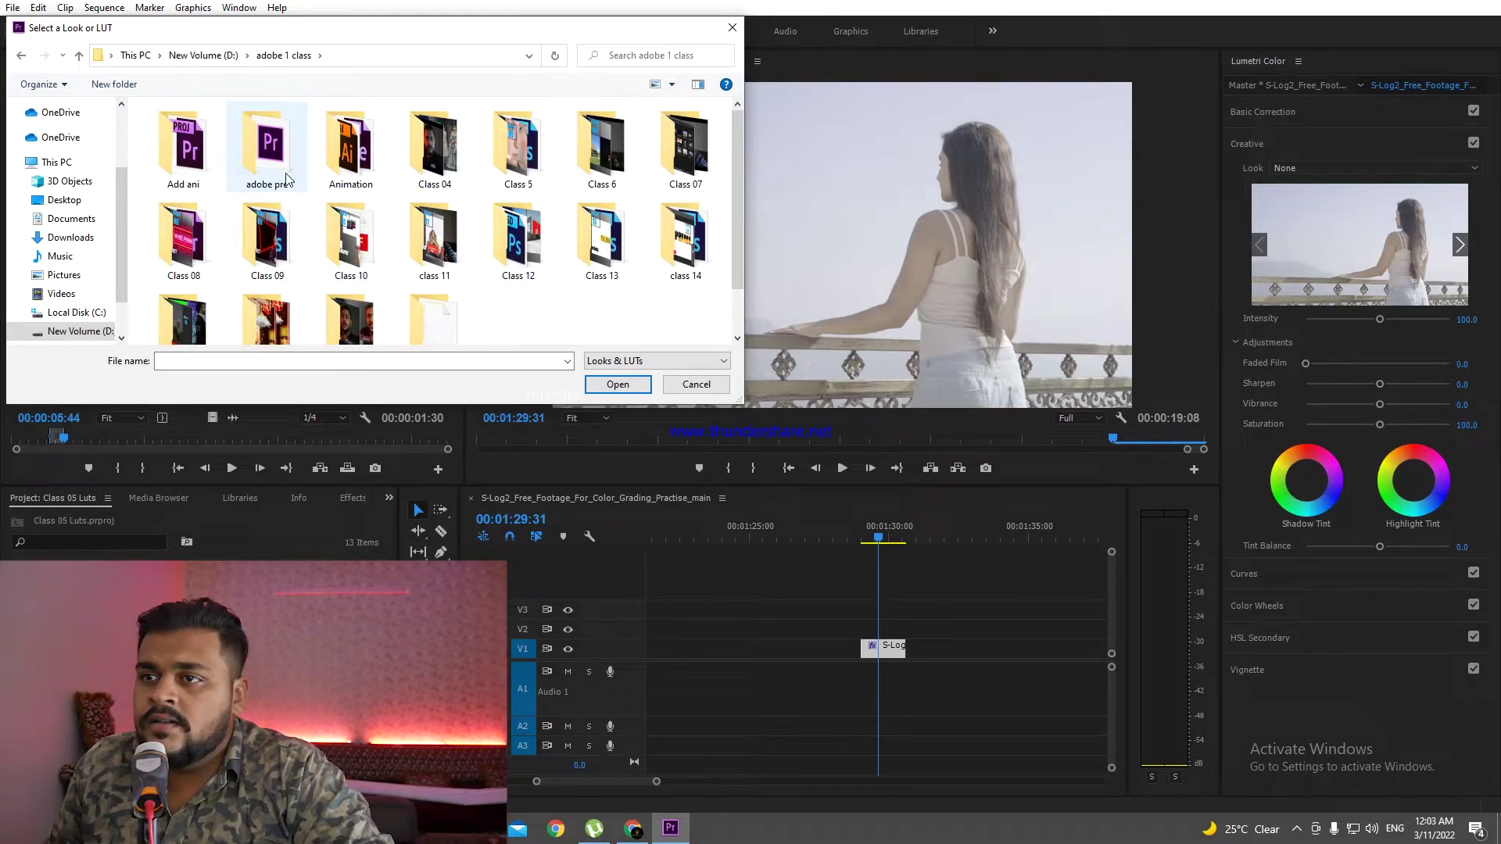
double_click(284, 175)
double_click(614, 160)
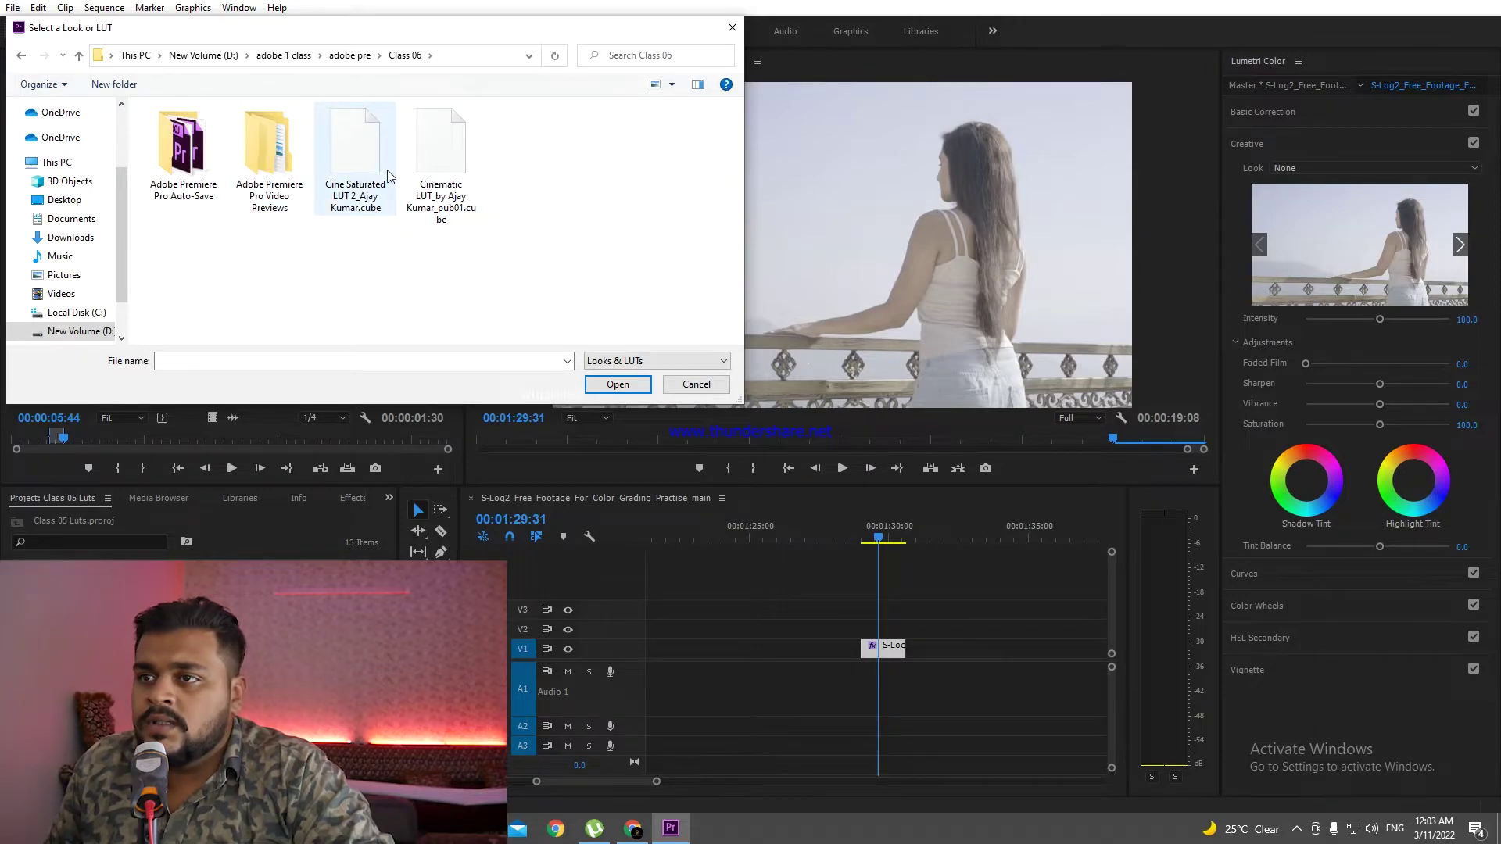
click(442, 153)
click(368, 188)
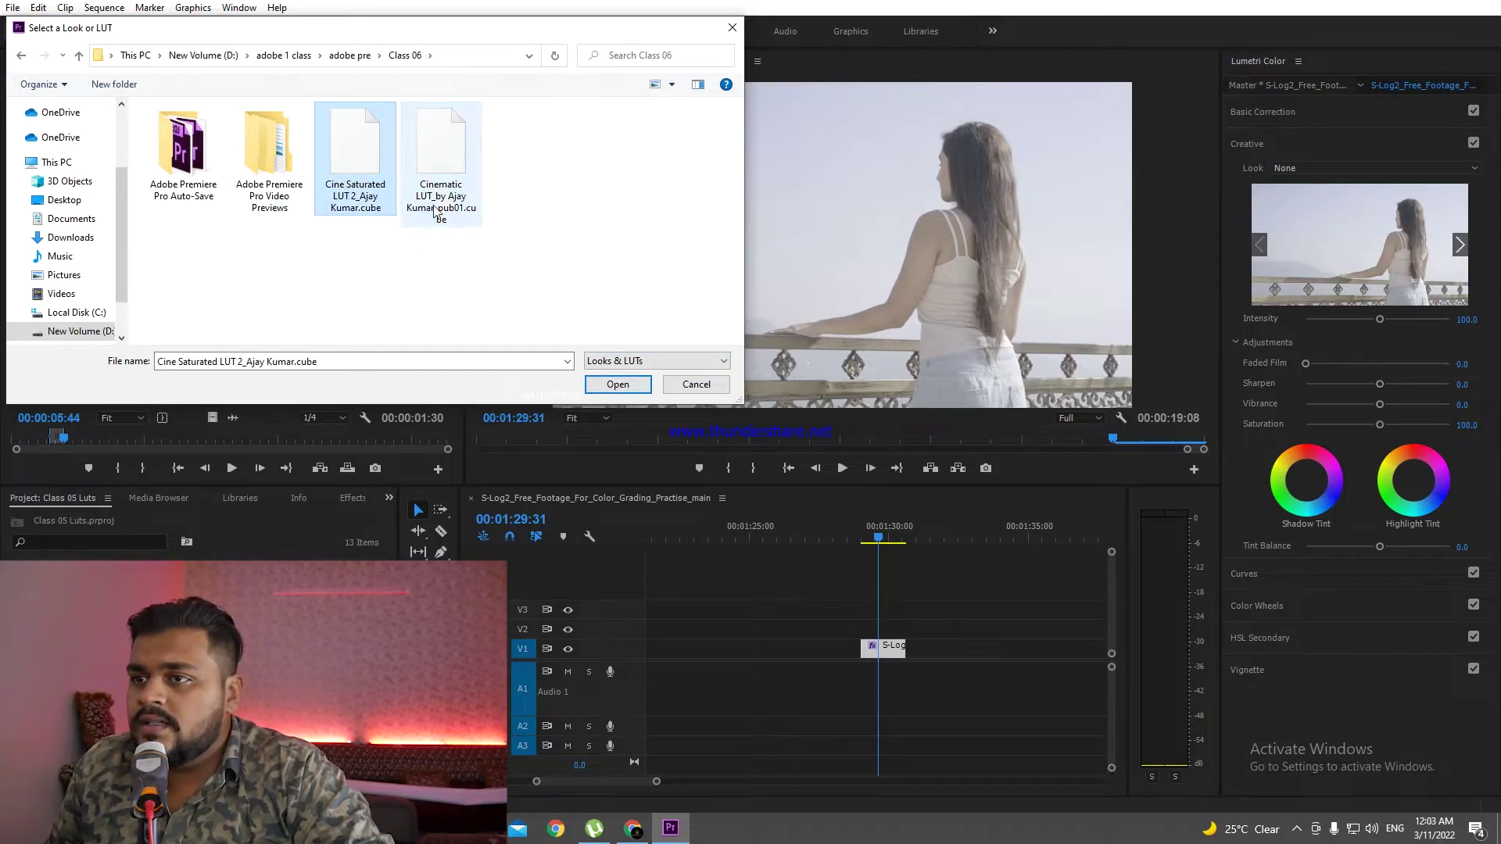
click(450, 203)
click(649, 380)
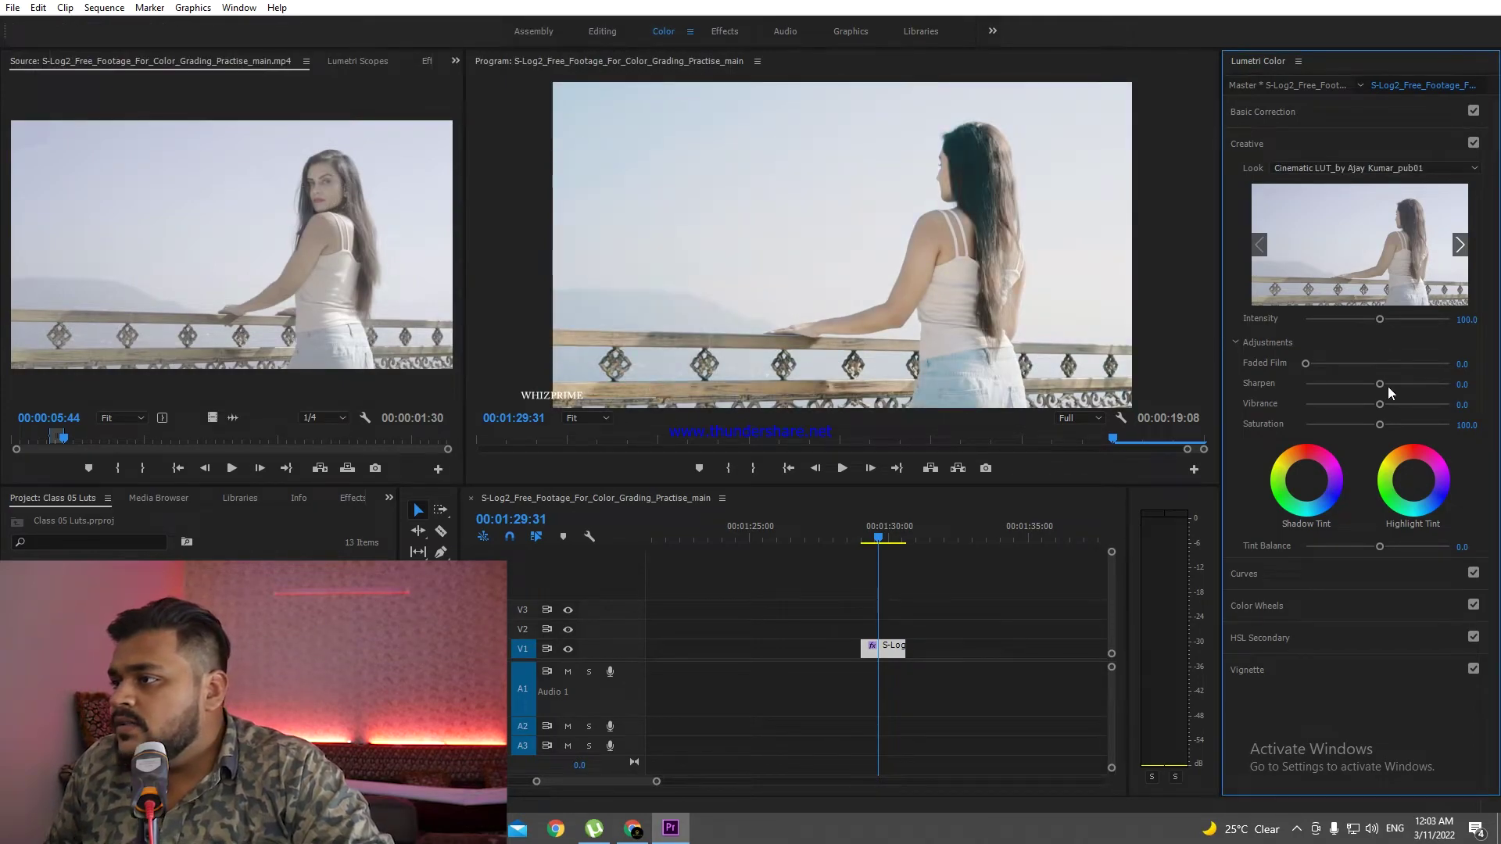
drag(879, 539, 899, 543)
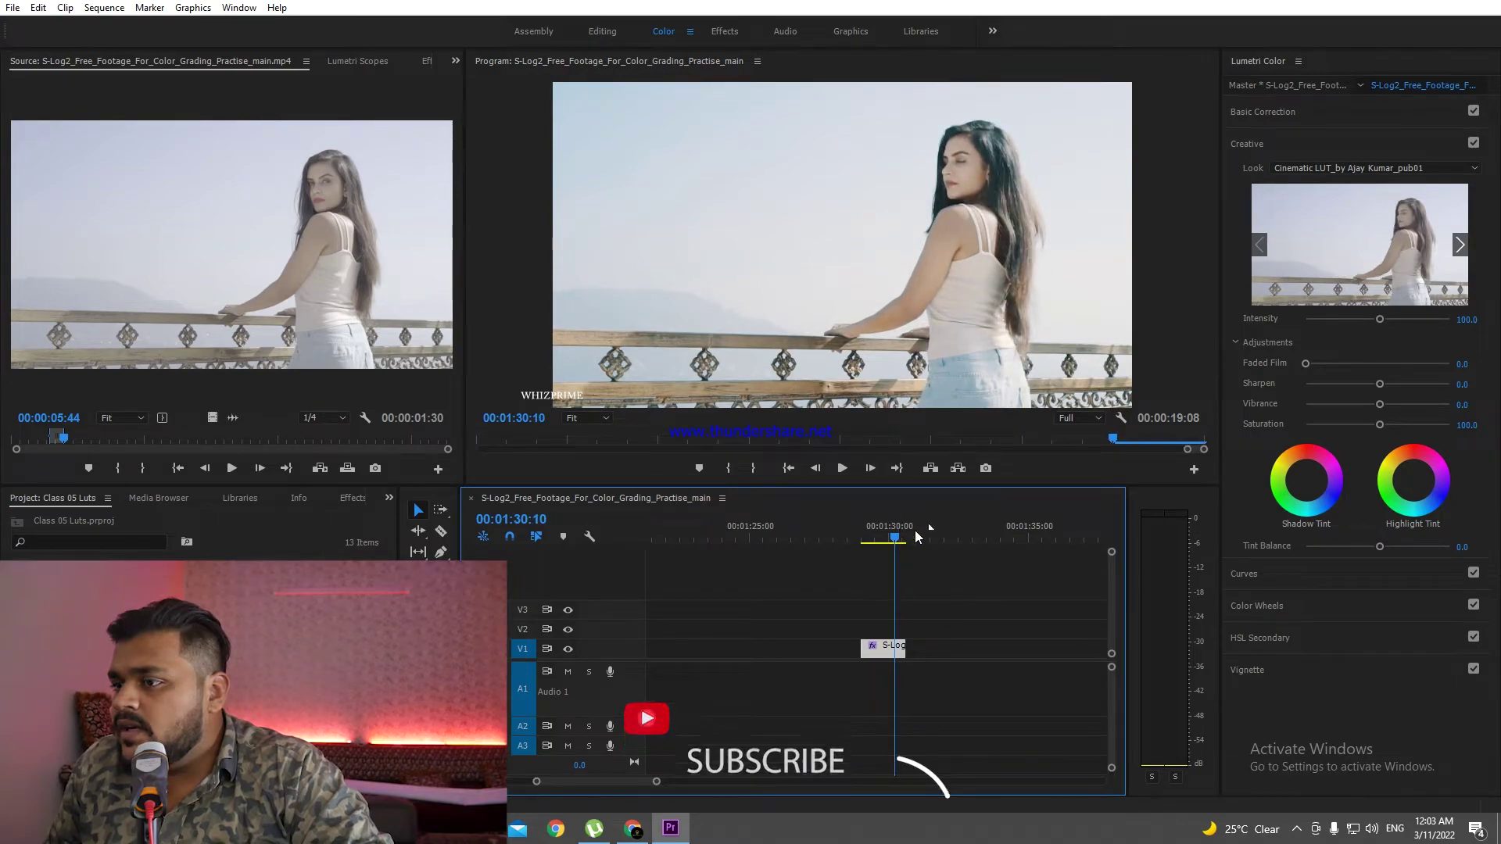
- Set Basic Correction Temperature -7.0, Contrast -9.2, adjust the shadows, and raise Saturation to 161.1
click(1289, 118)
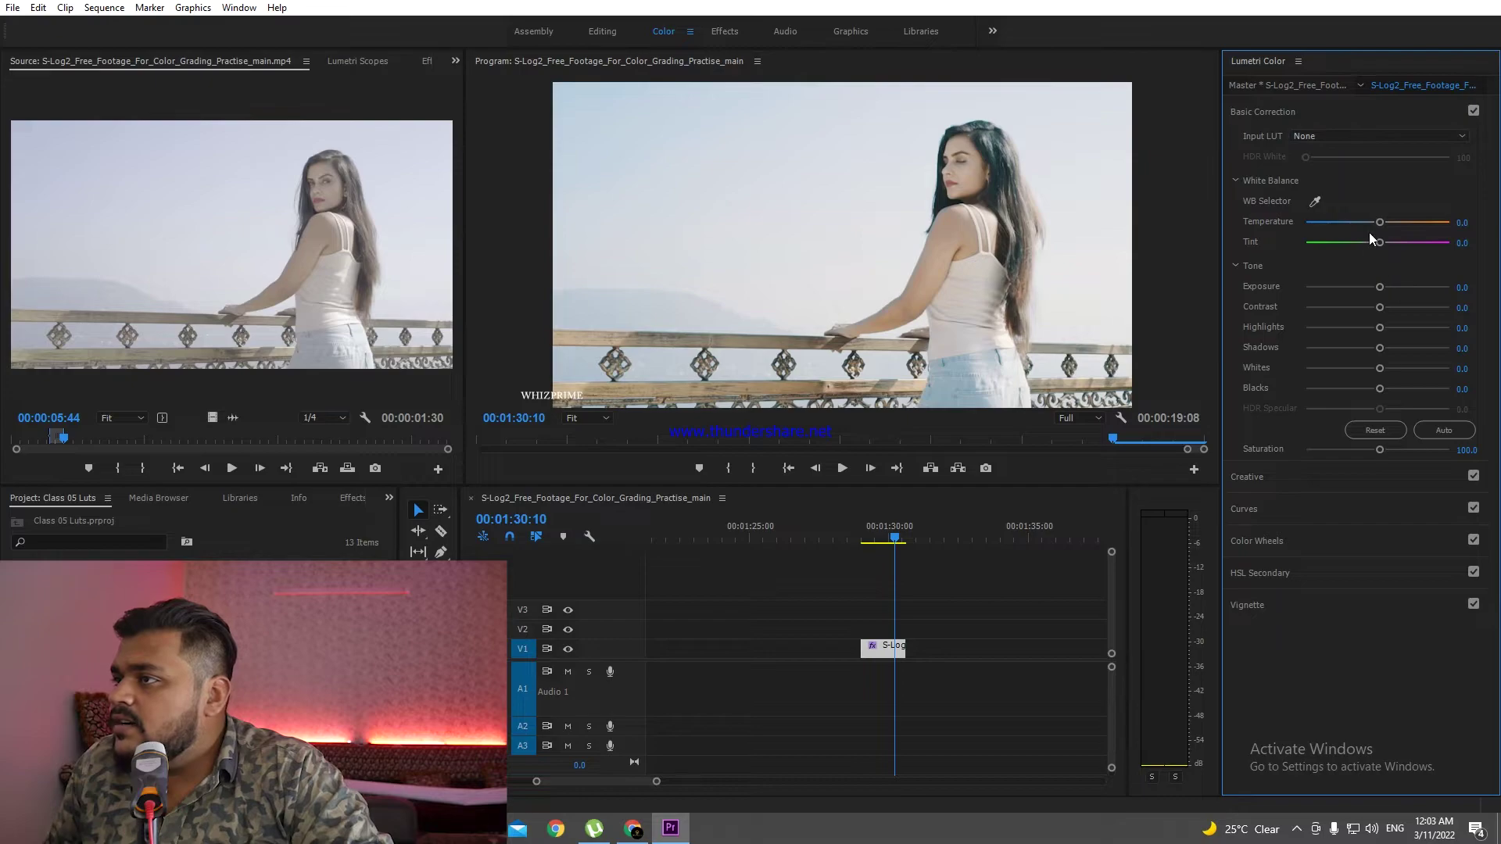
drag(1379, 223, 1371, 224)
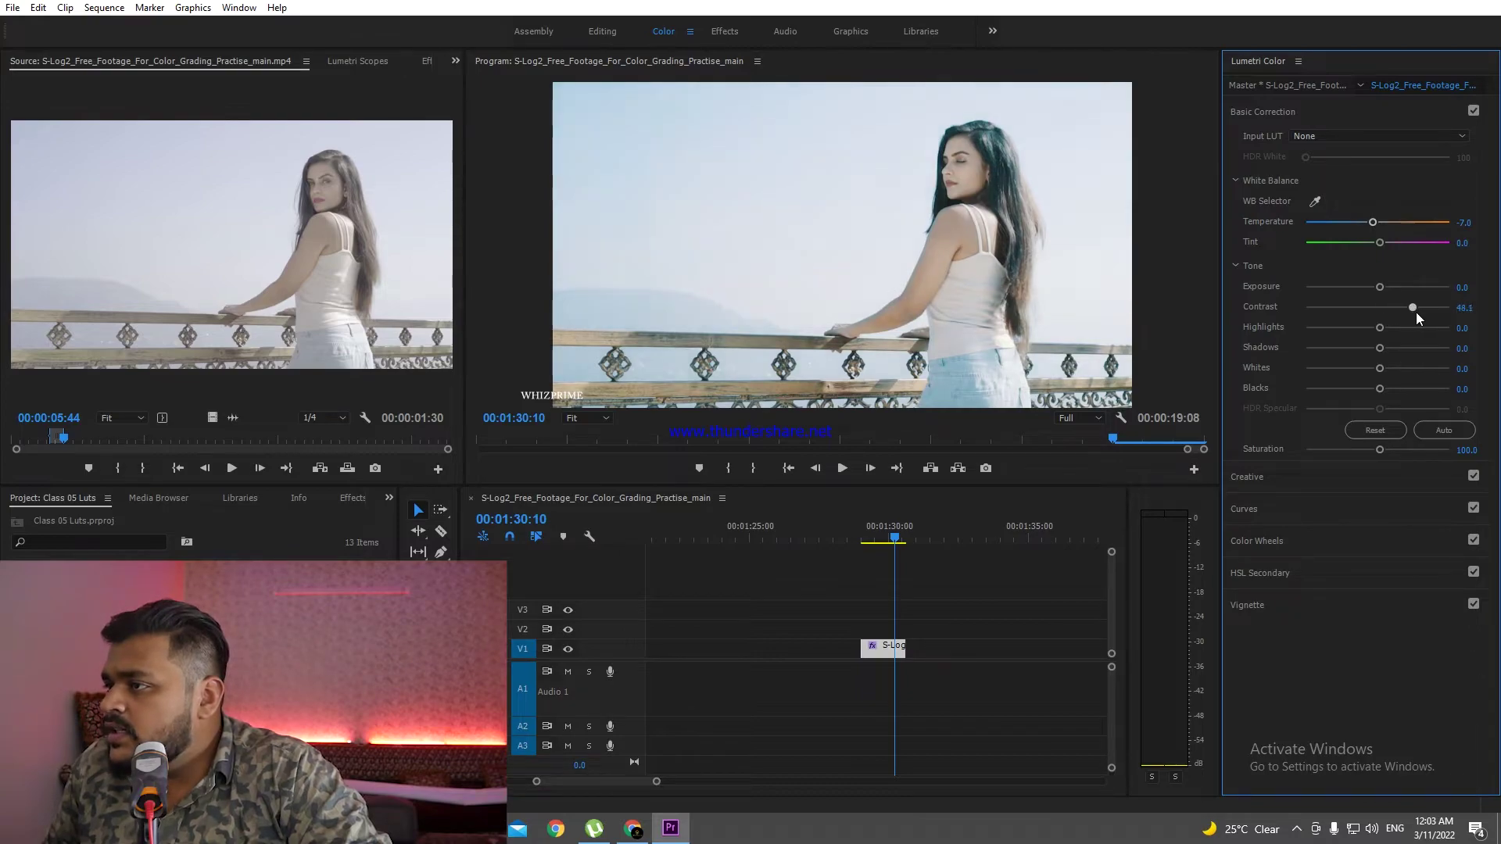
drag(1415, 312, 1370, 312)
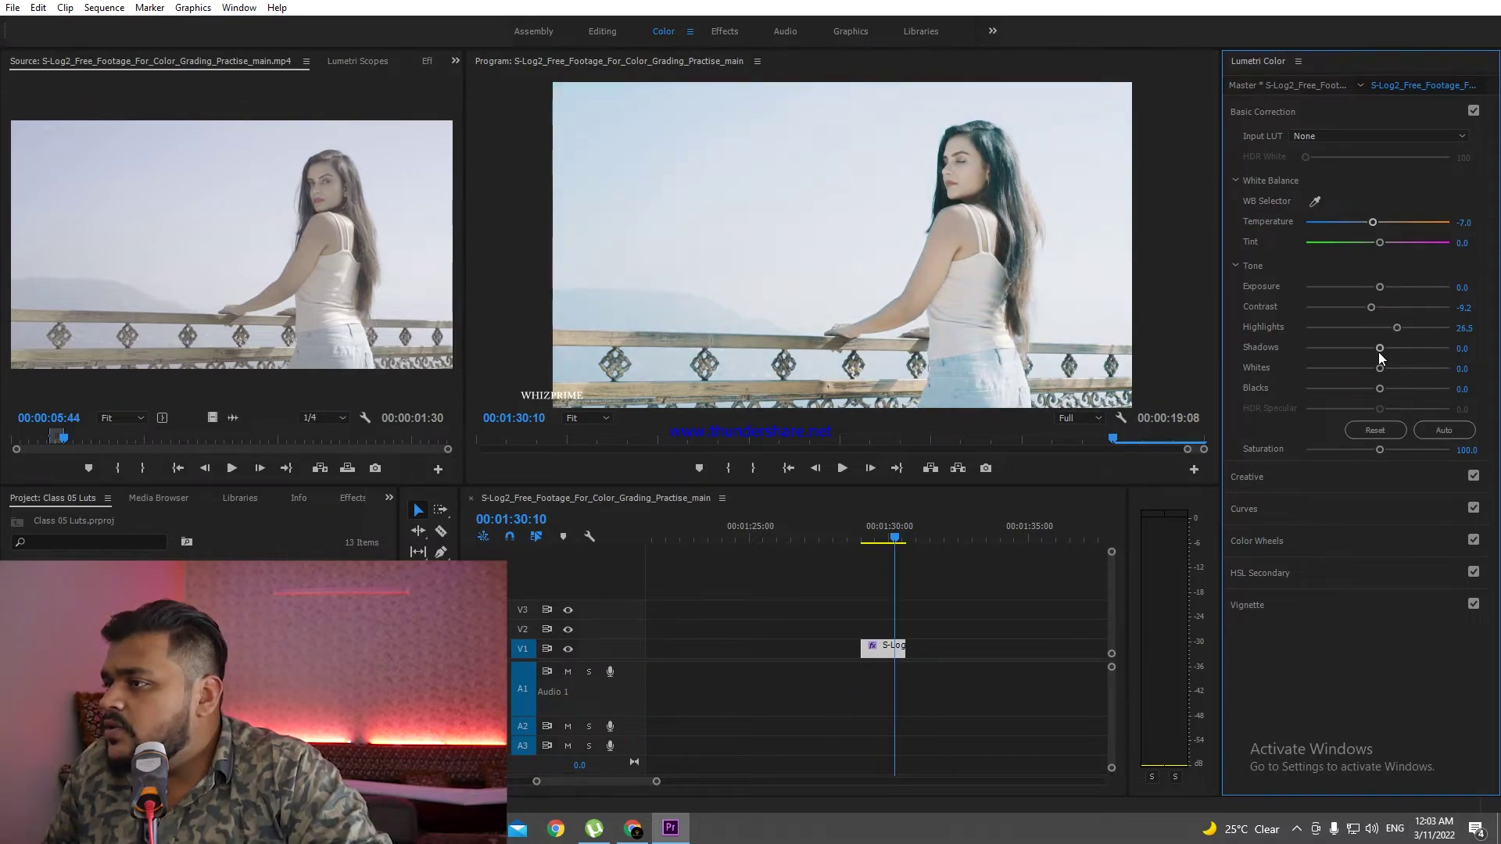
mouse_move(1379, 353)
mouse_down()
mouse_move(1359, 353)
mouse_move(1410, 390)
mouse_up()
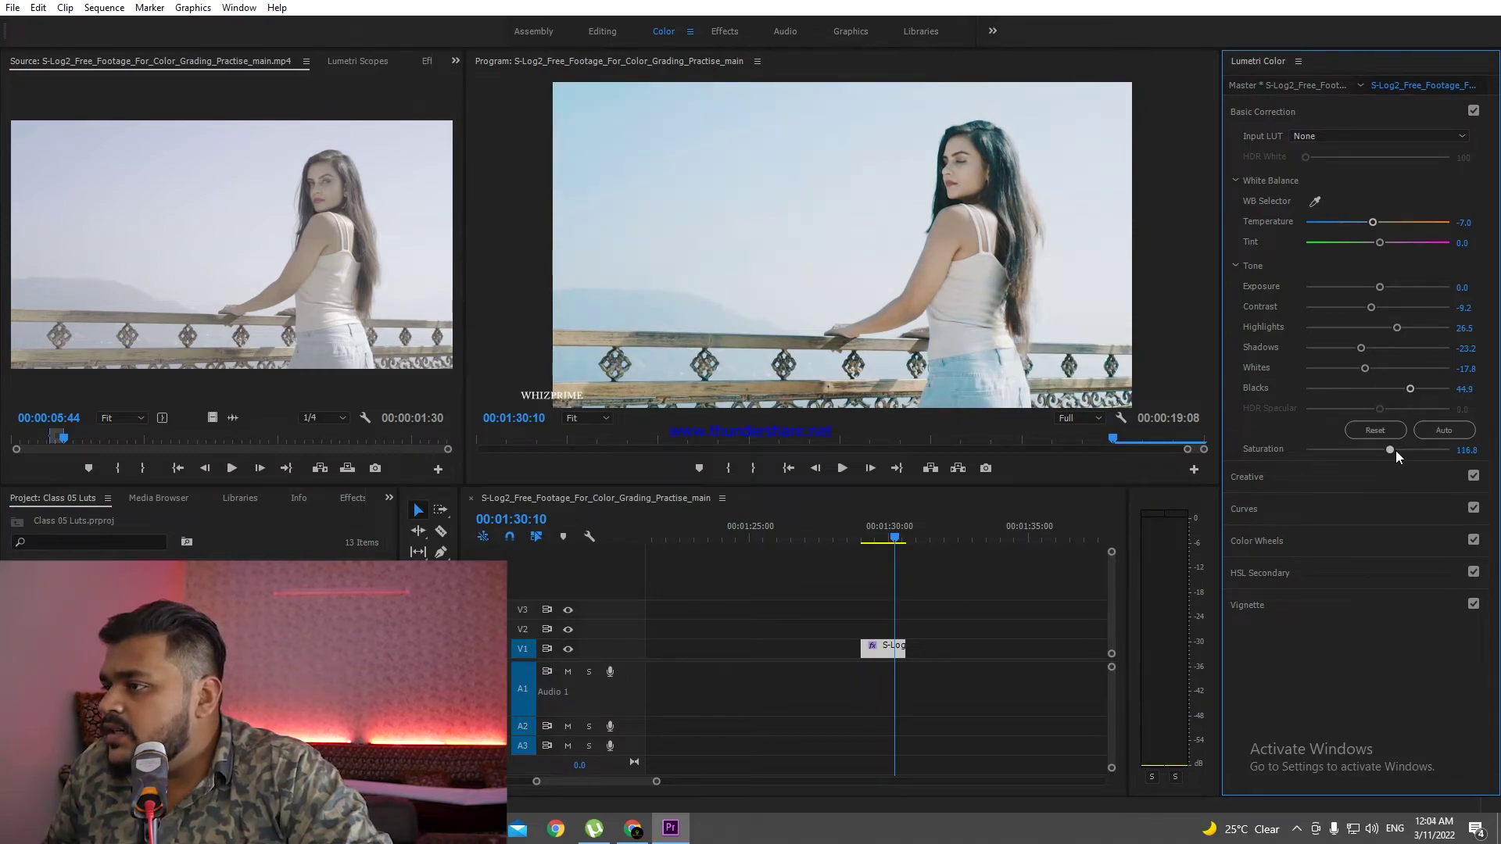
drag(1395, 451, 1415, 448)
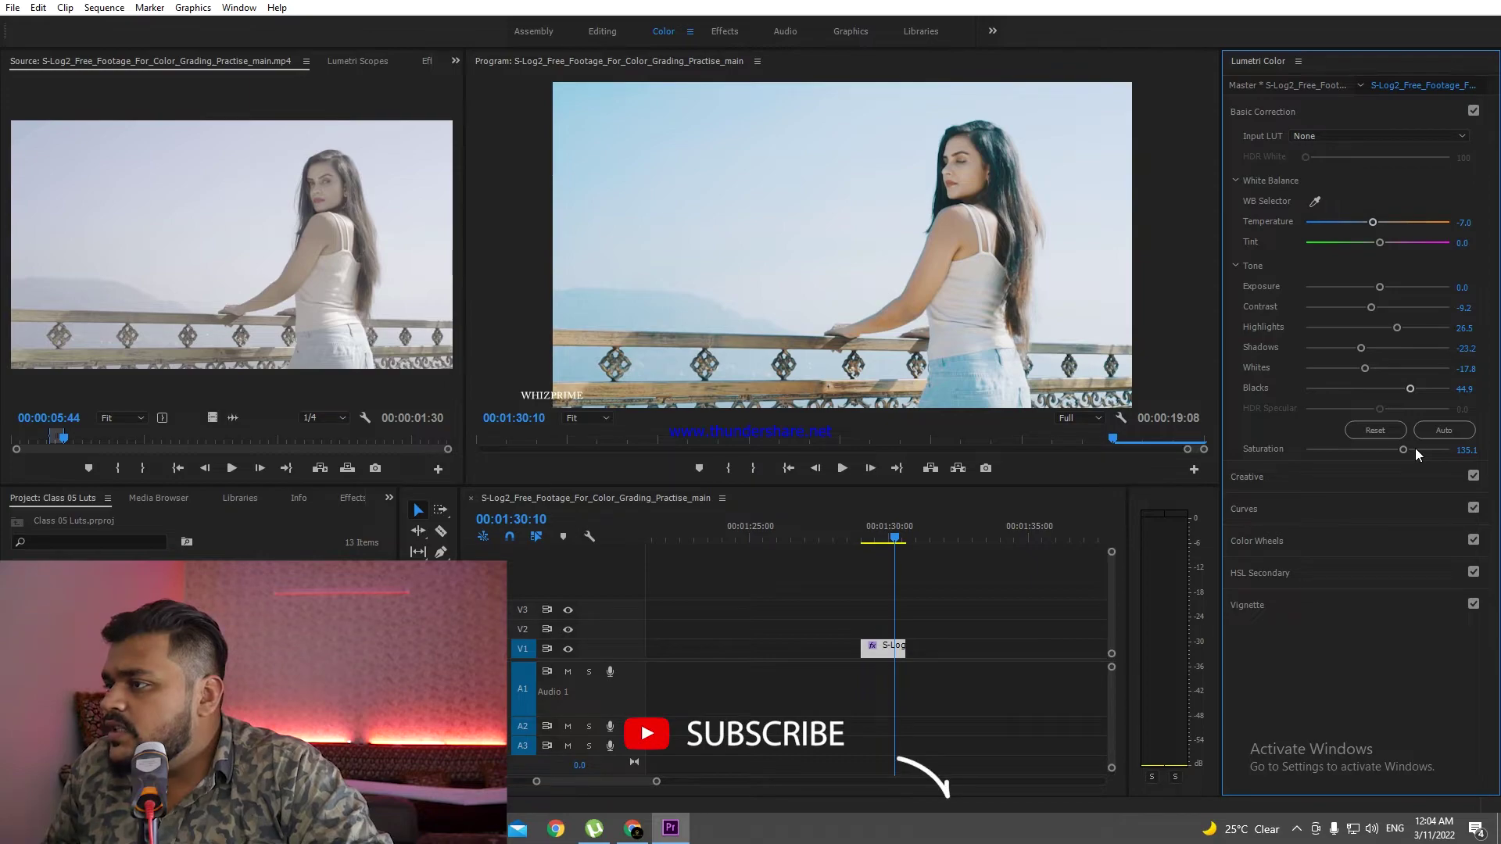
drag(1415, 448, 1420, 448)
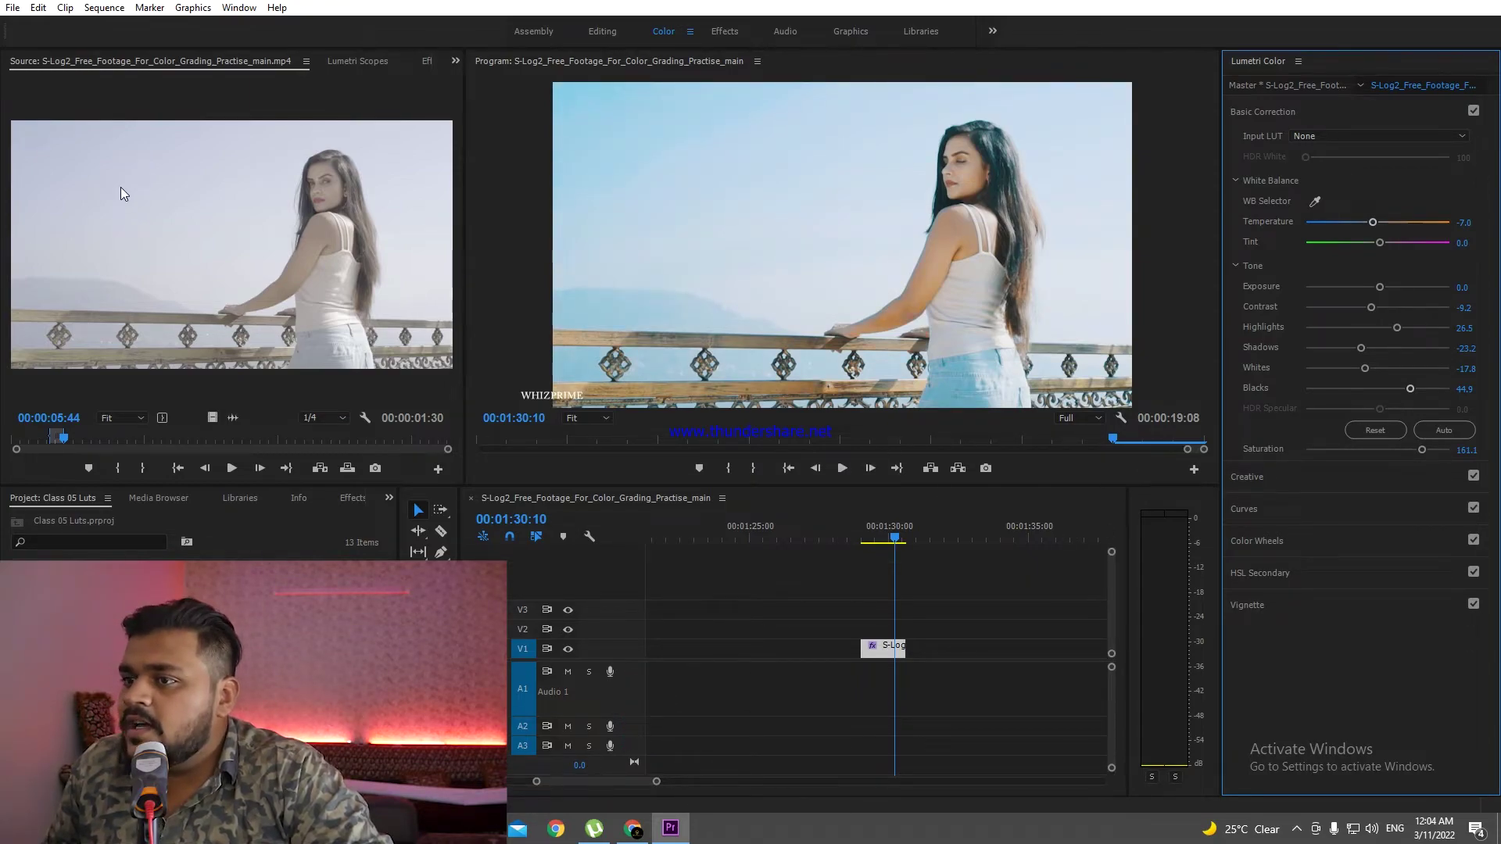
- Switch the source panel to Effect Controls and select the clip to list its effects
click(457, 62)
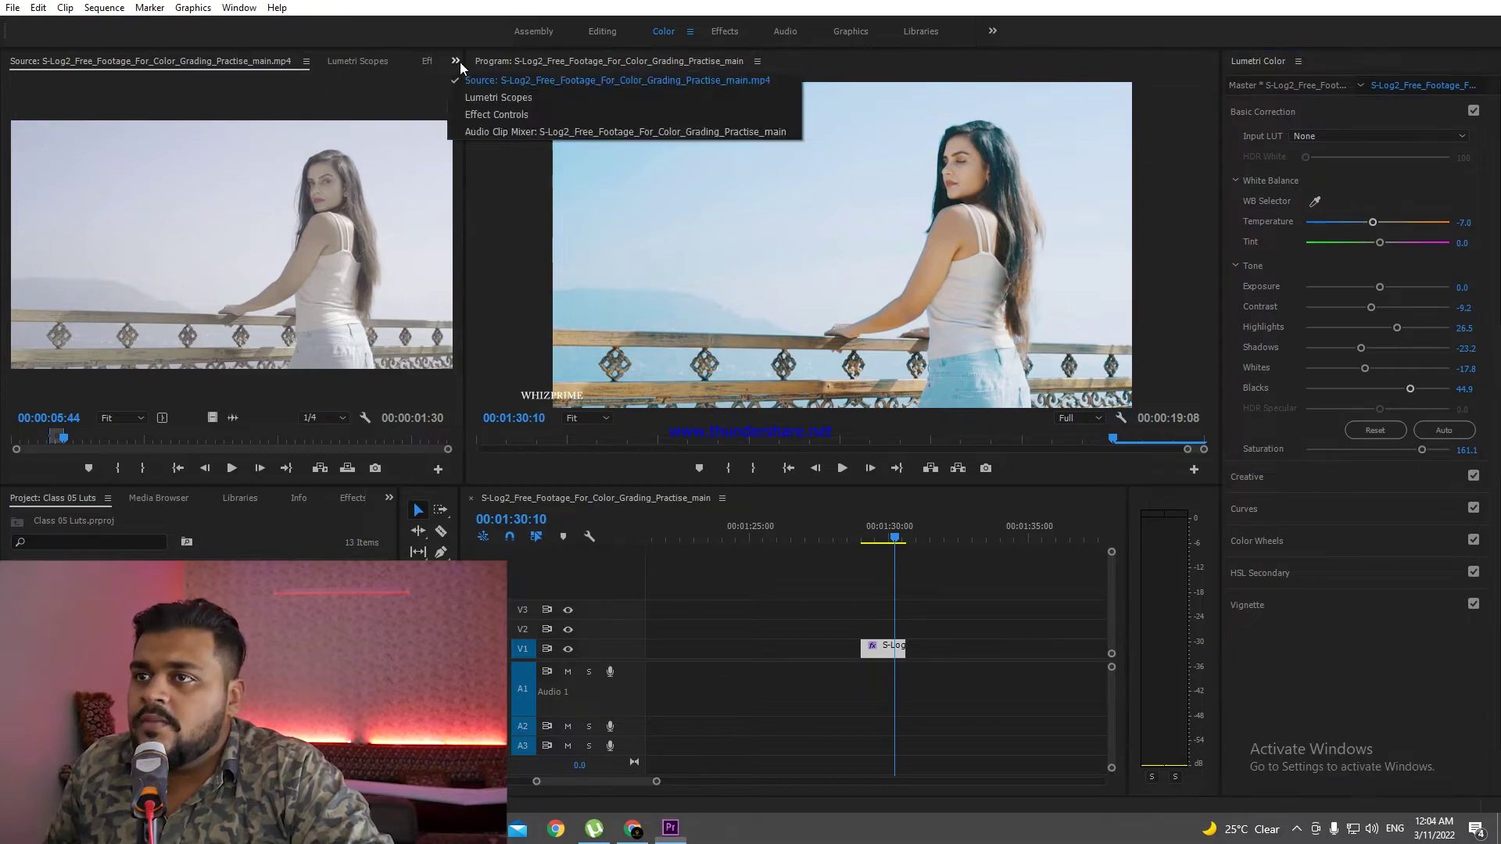
click(491, 115)
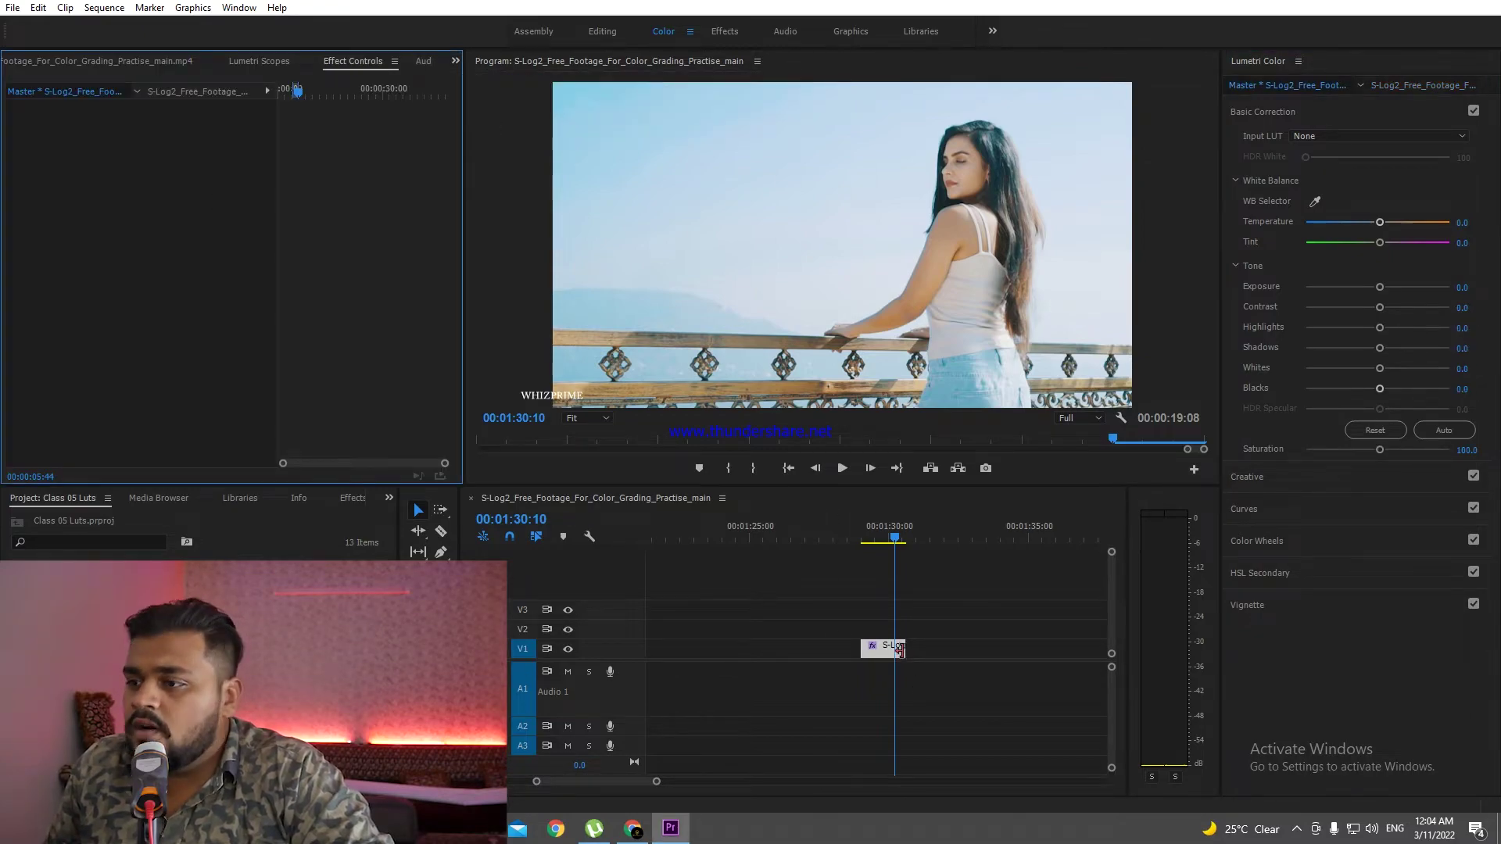
click(883, 649)
- Compare with Lumetri toggled off and on, then set Creative Intensity 121.1 and Sharpen -40.5
click(27, 339)
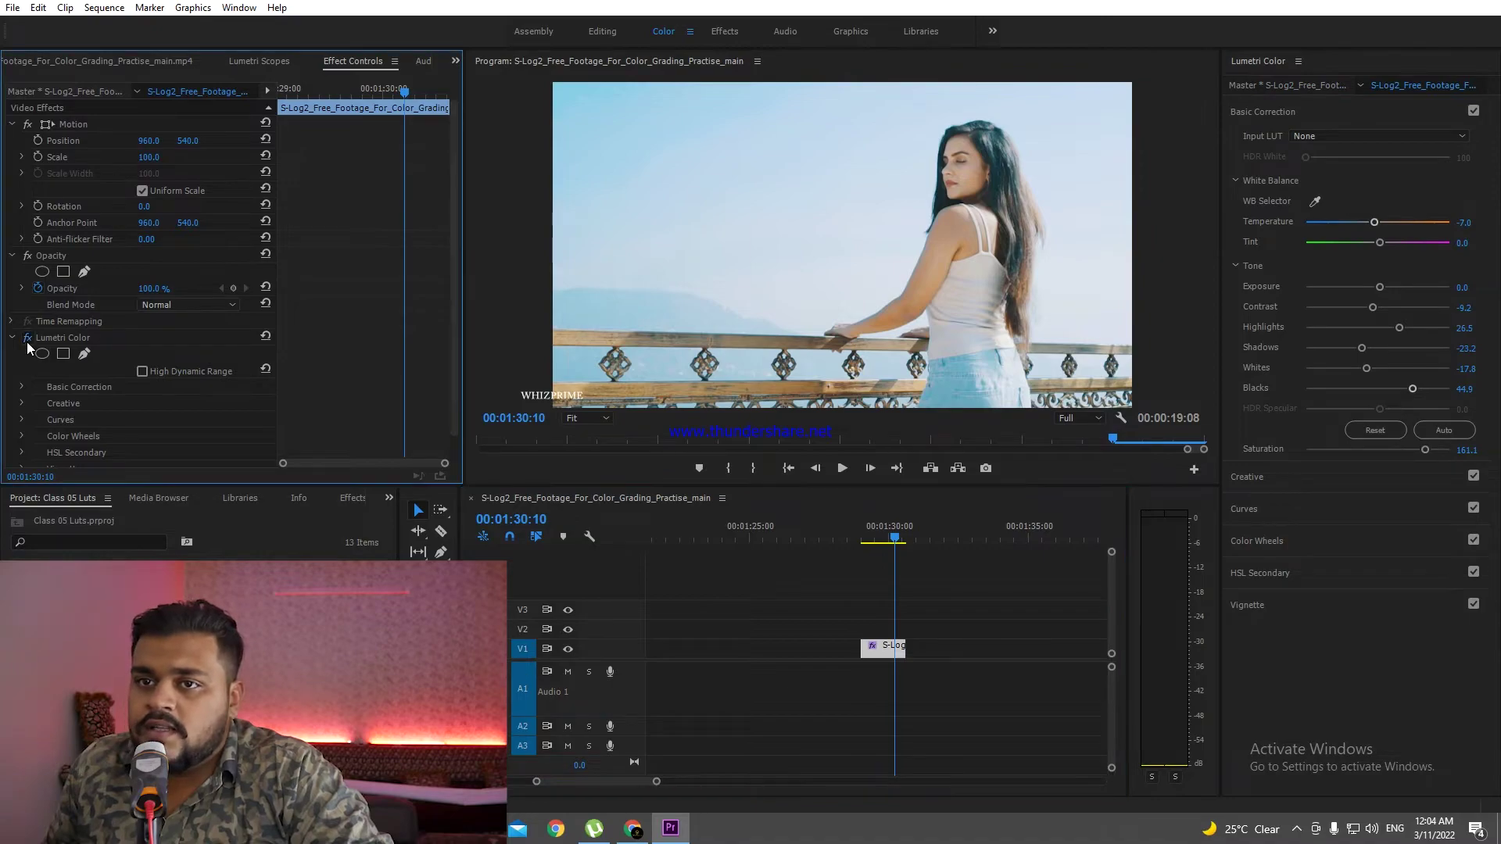
click(27, 341)
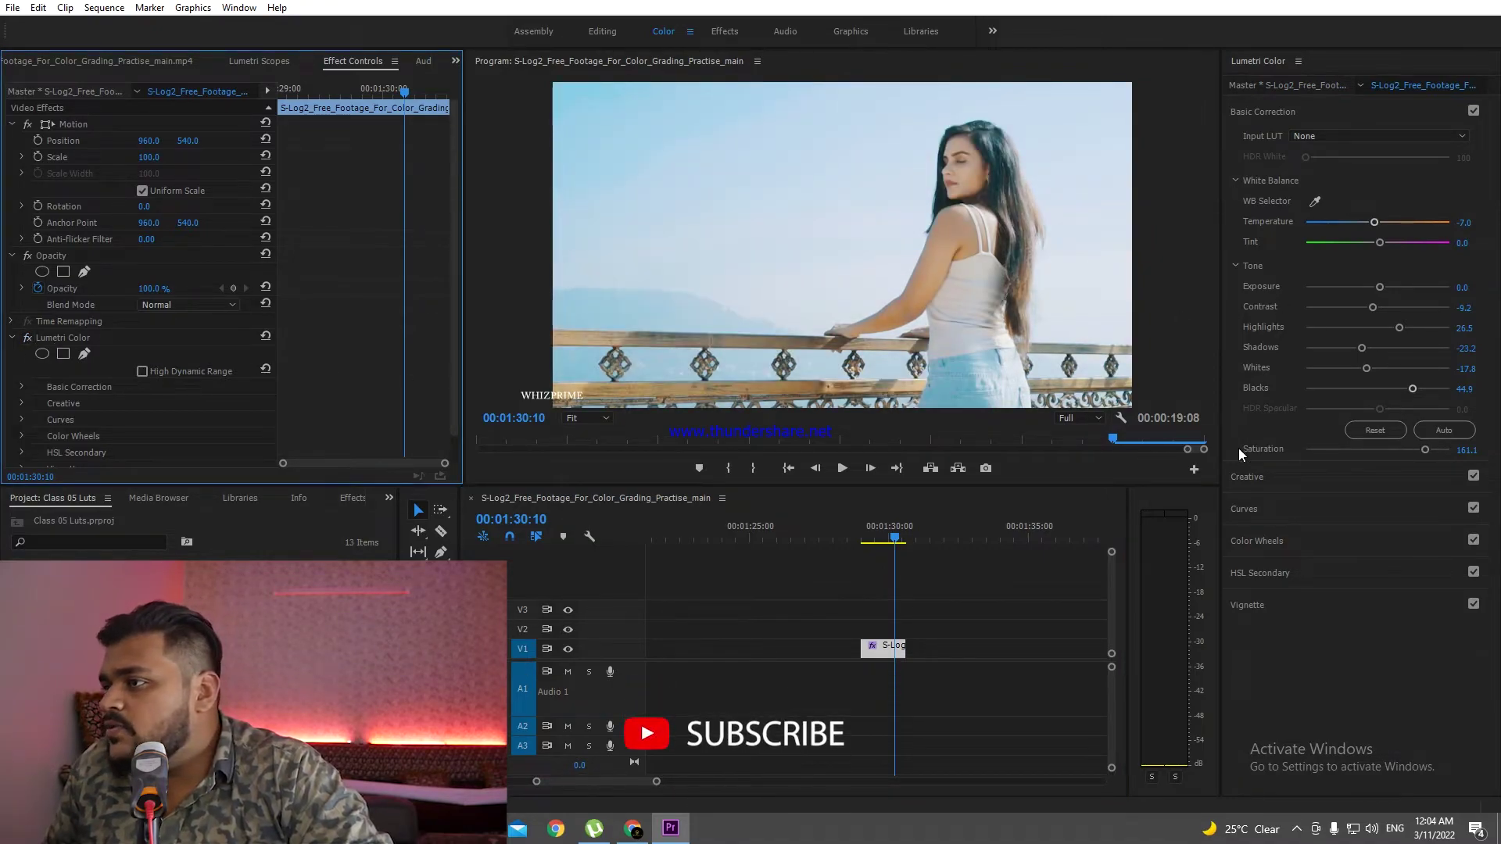
click(1246, 479)
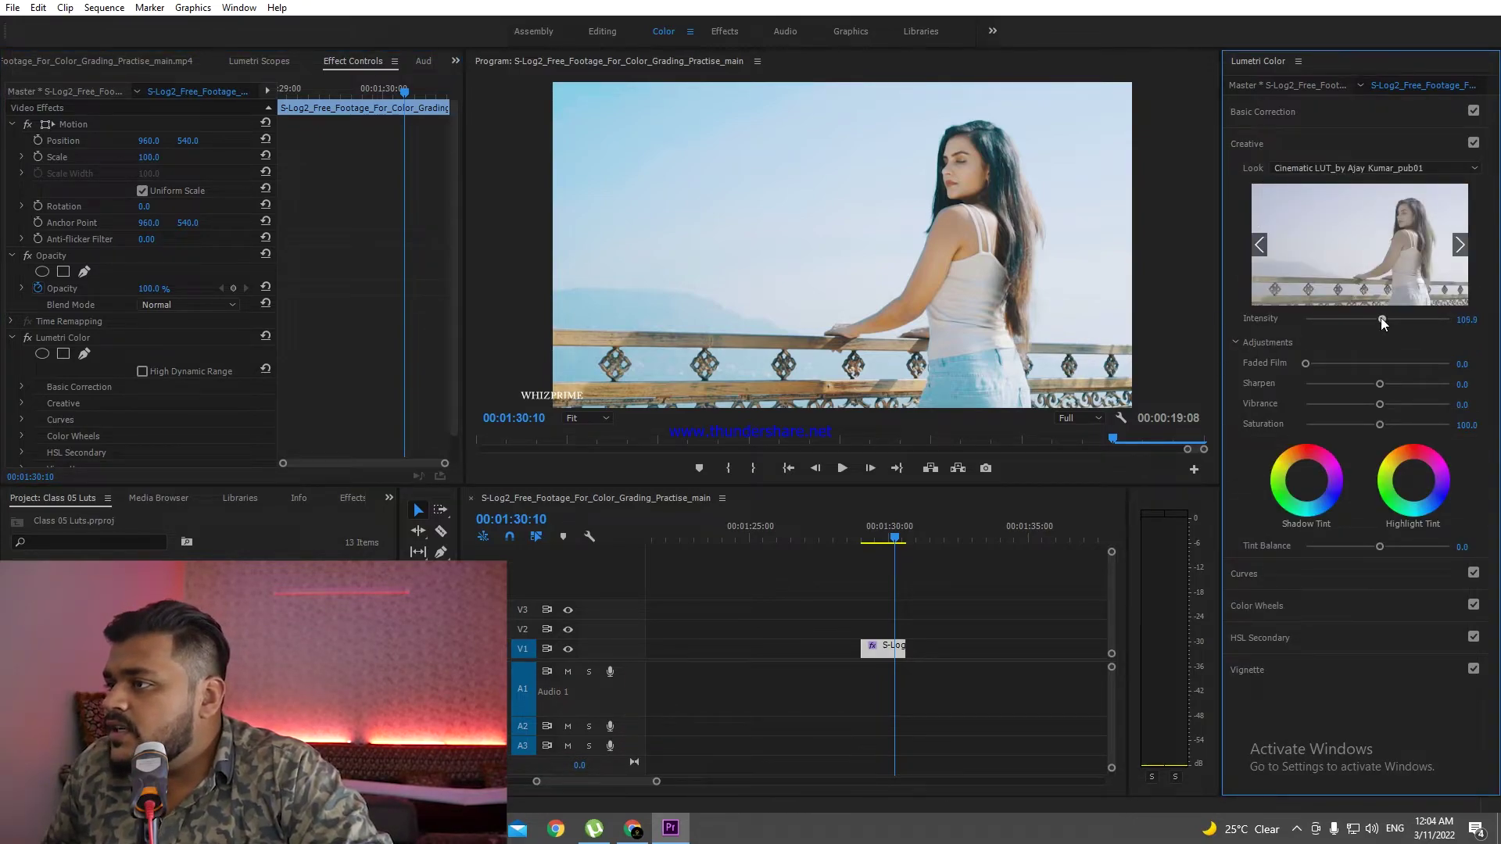
drag(1381, 319, 1387, 319)
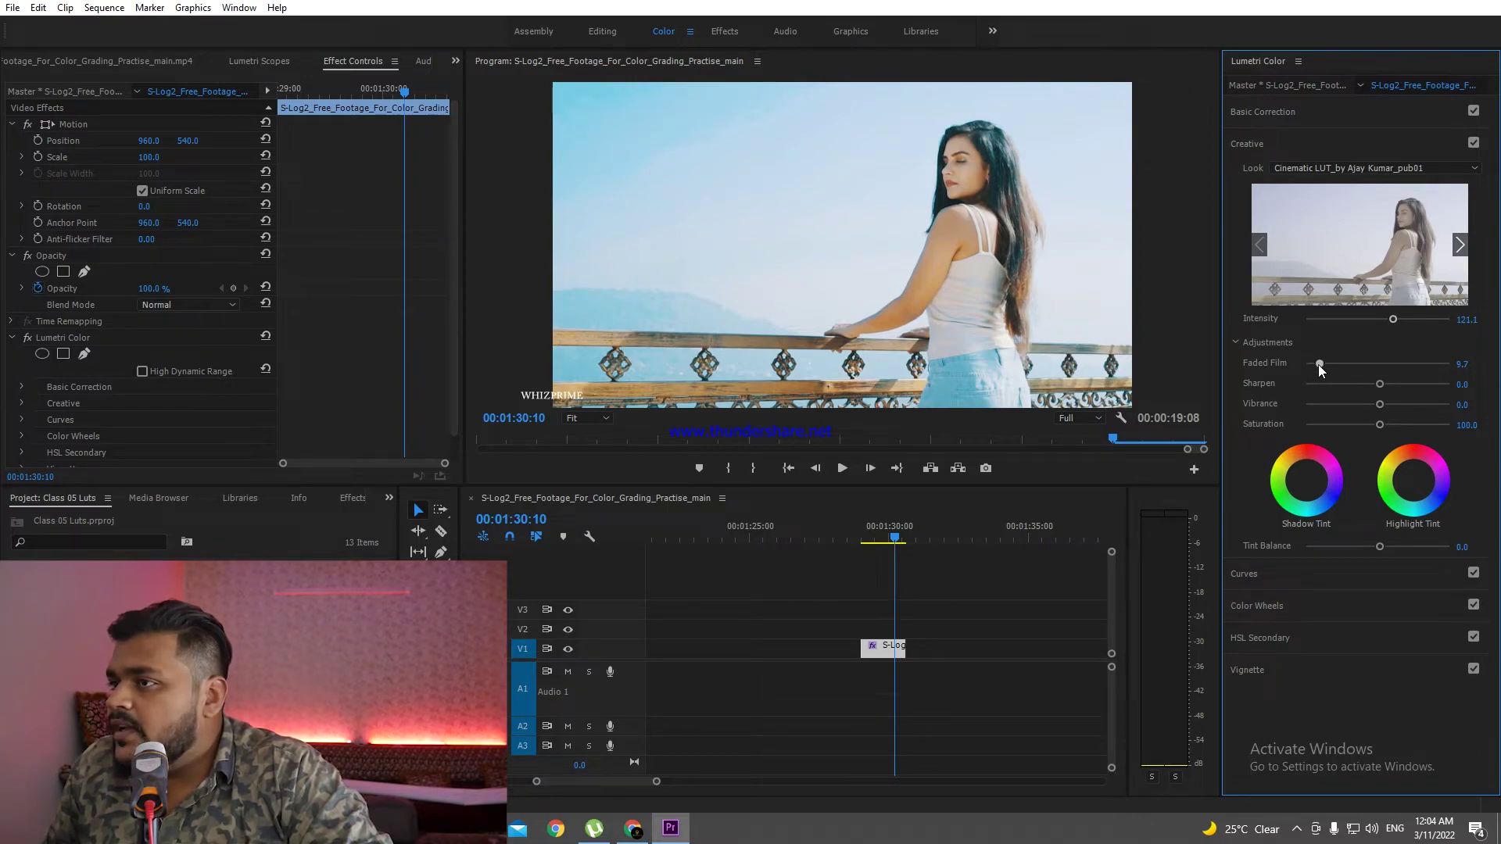
click(1367, 388)
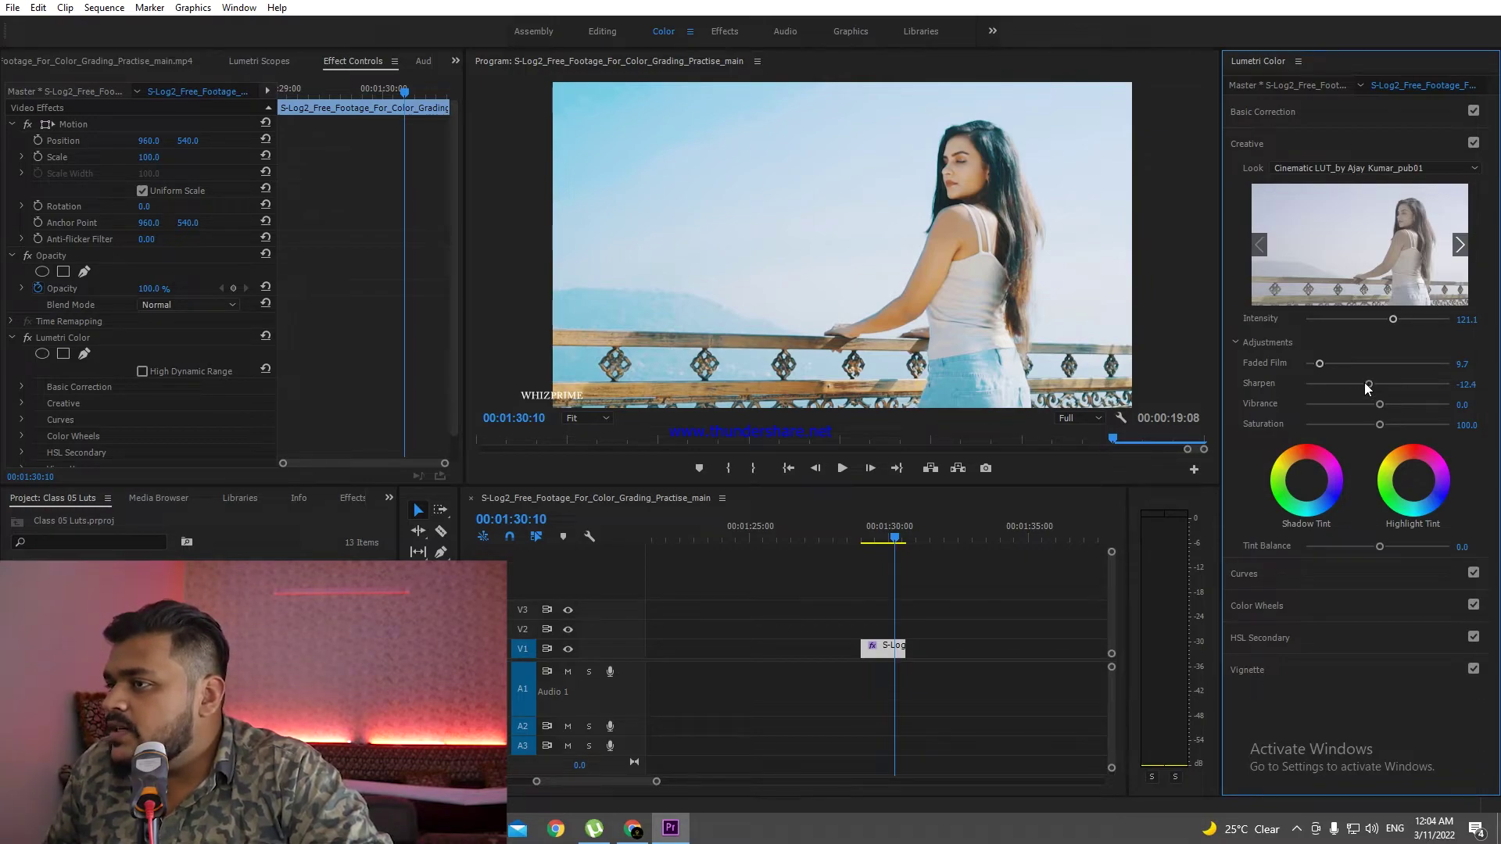
drag(1369, 383, 1407, 404)
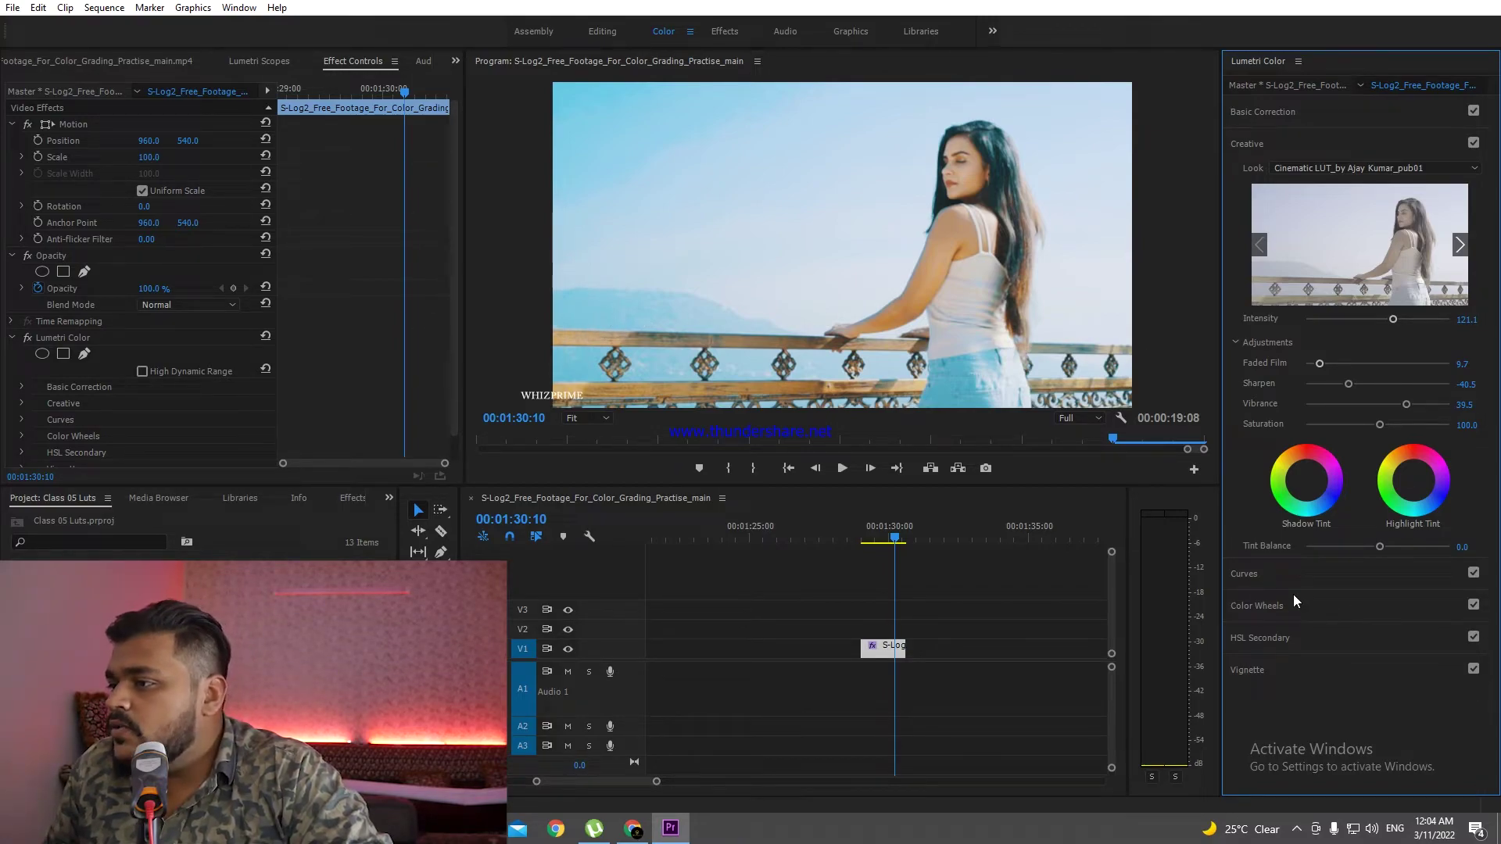
- Bend the RGB master curve into a gentle S-shape and raise one hue on the Hue Saturation curve
click(1249, 571)
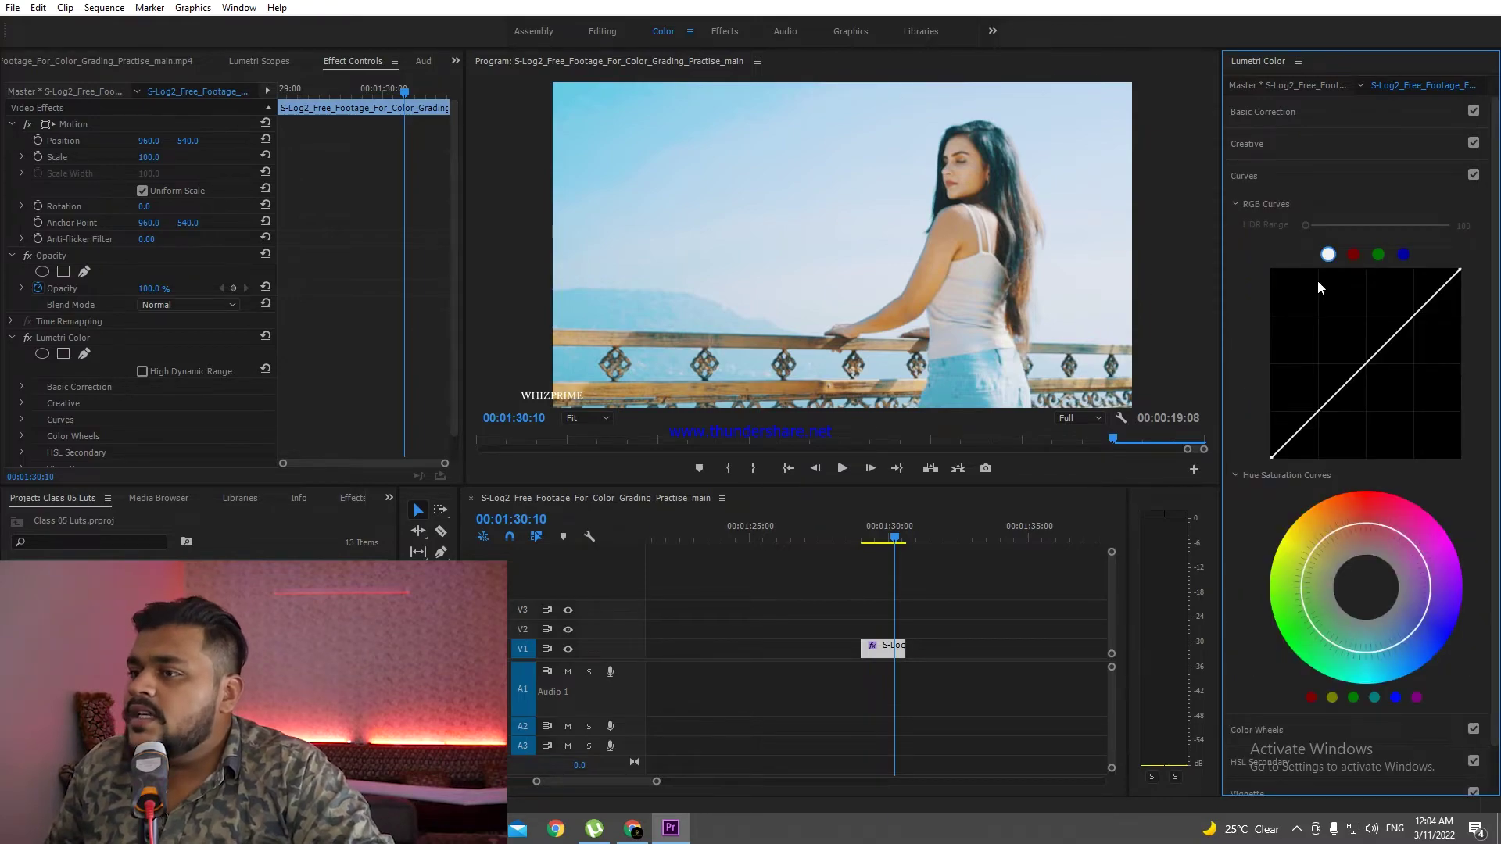
click(1404, 328)
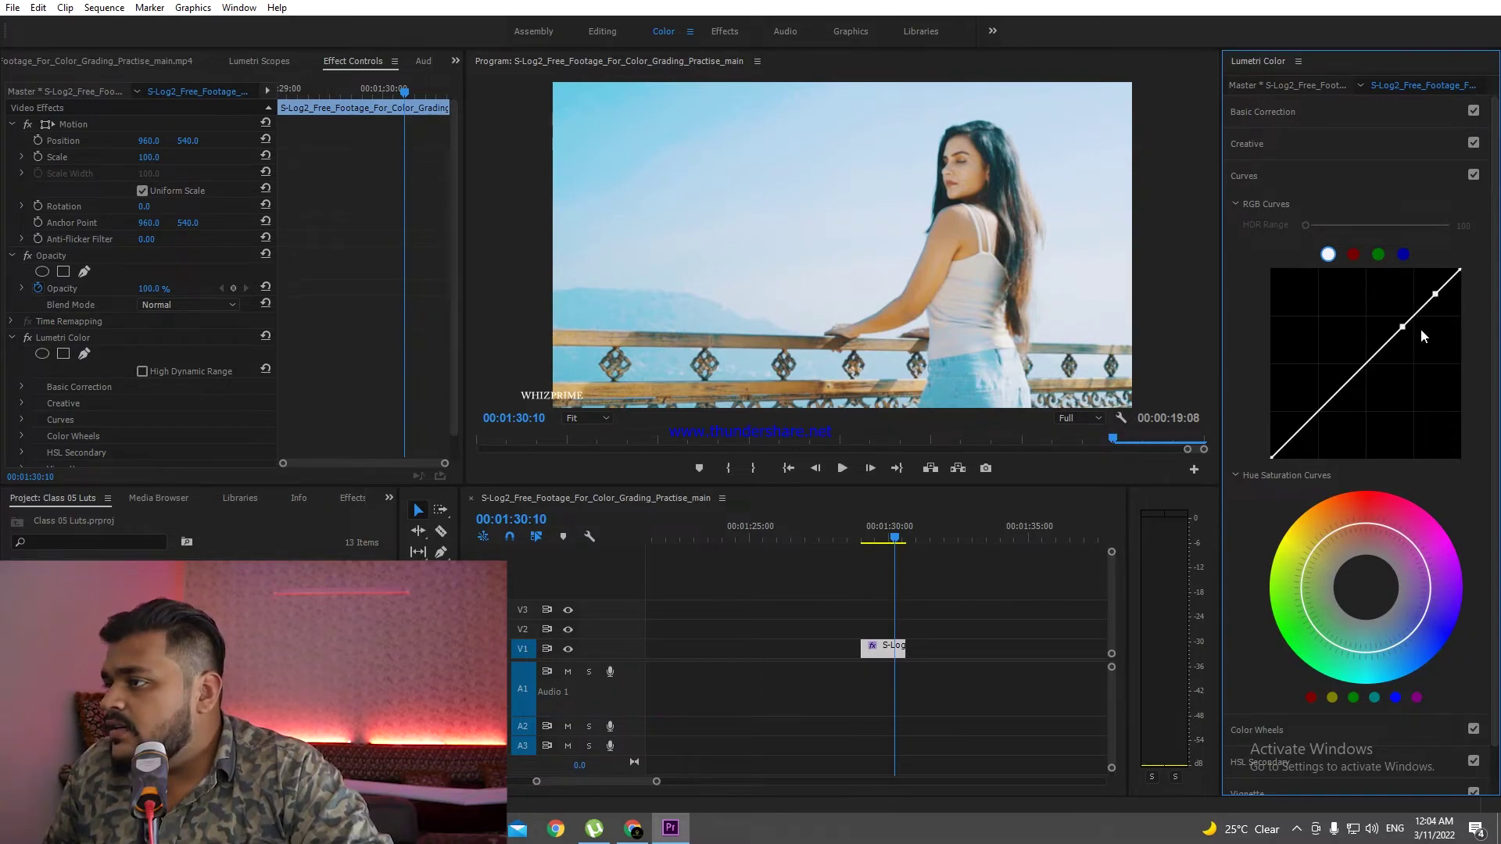
click(1377, 354)
drag(1403, 326, 1411, 334)
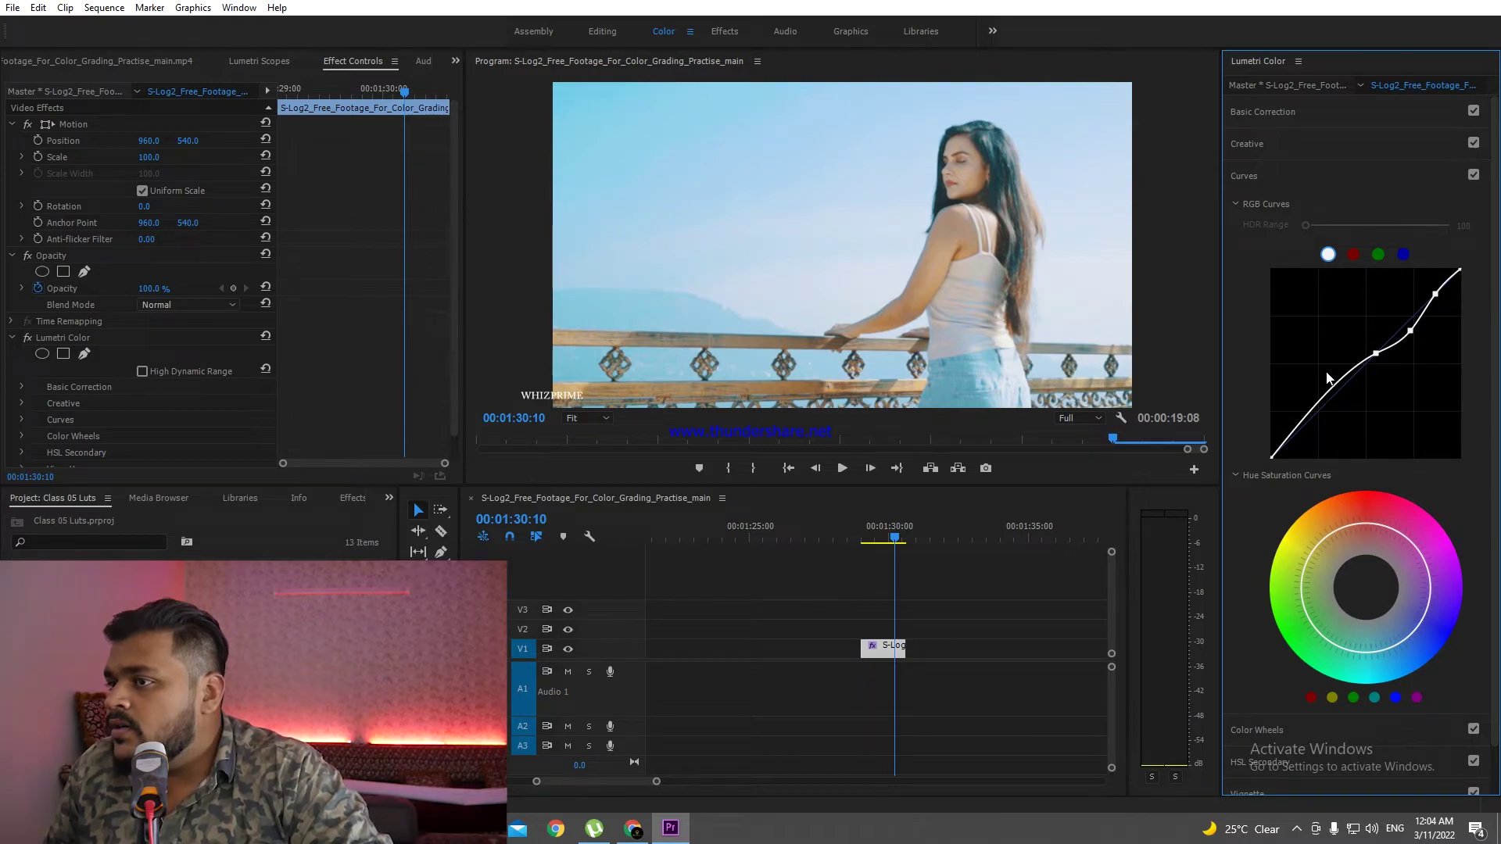
click(1362, 531)
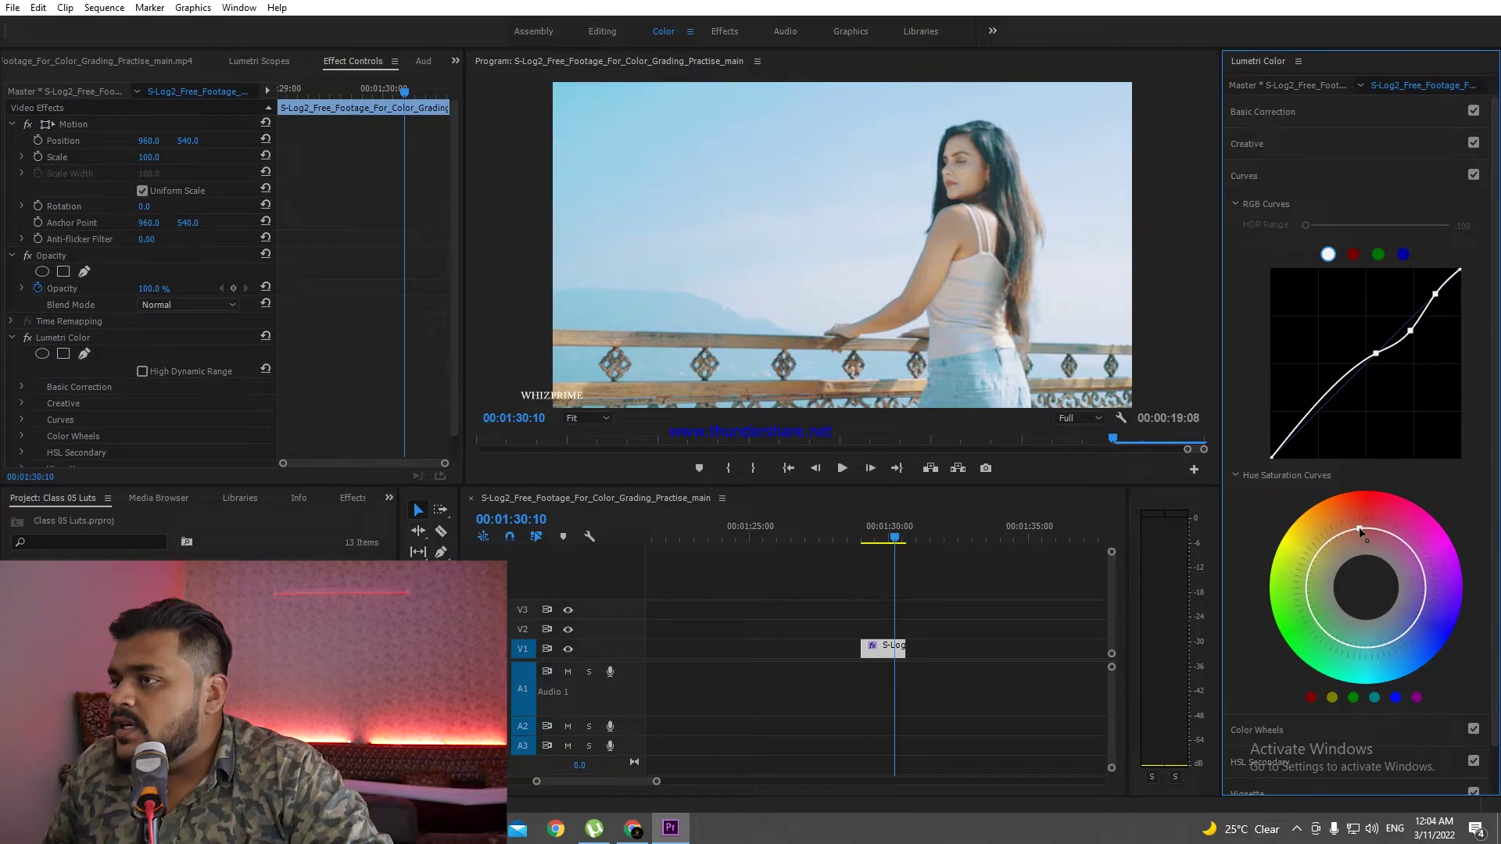
drag(1361, 528, 1363, 526)
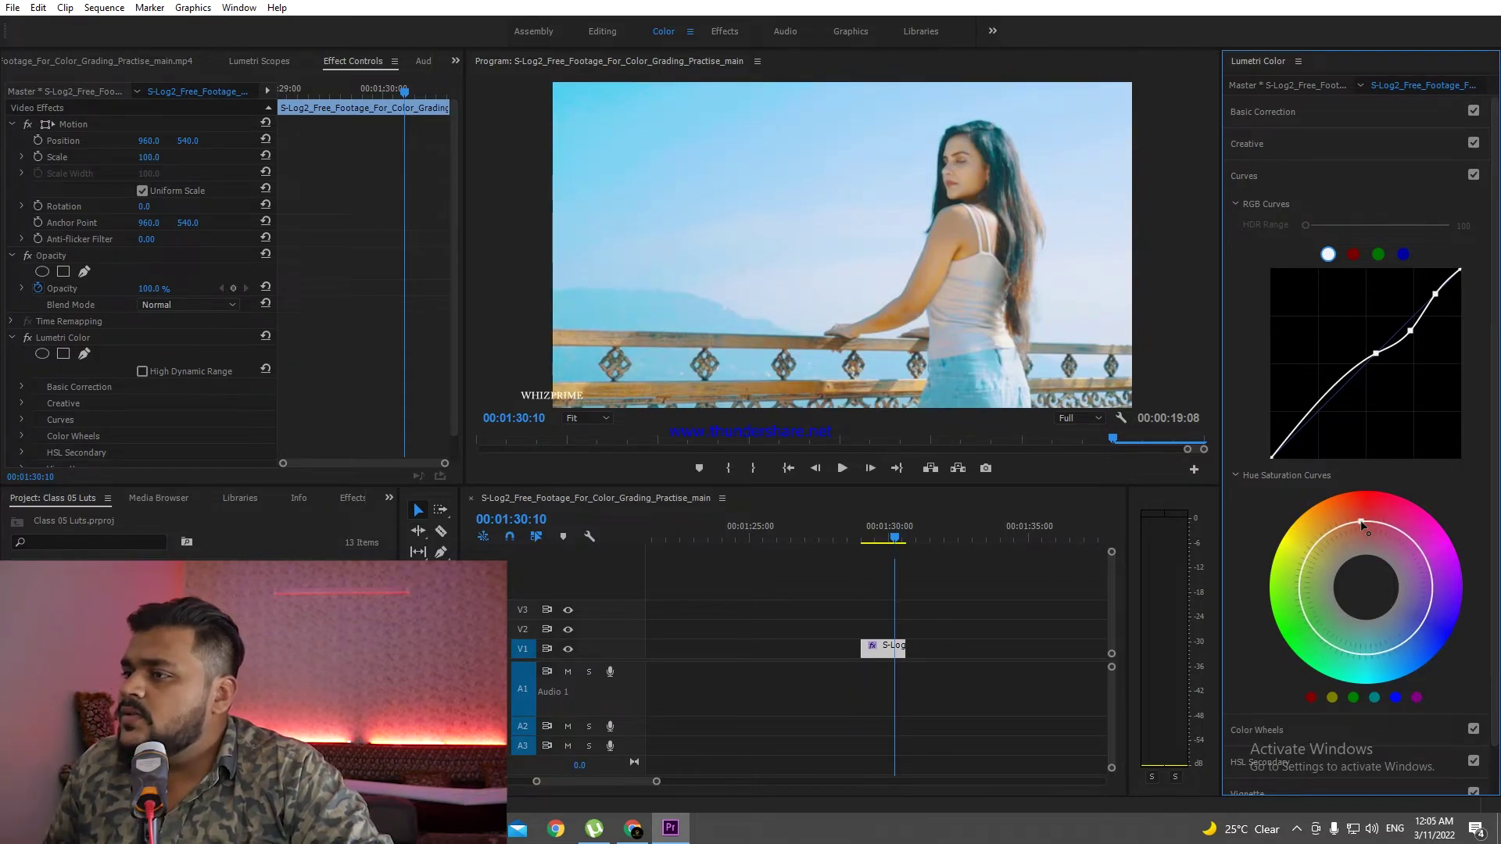
- Tint the shadows with the Shadows color wheel and lower the Midtones slightly
scroll(1289, 734, down, 1)
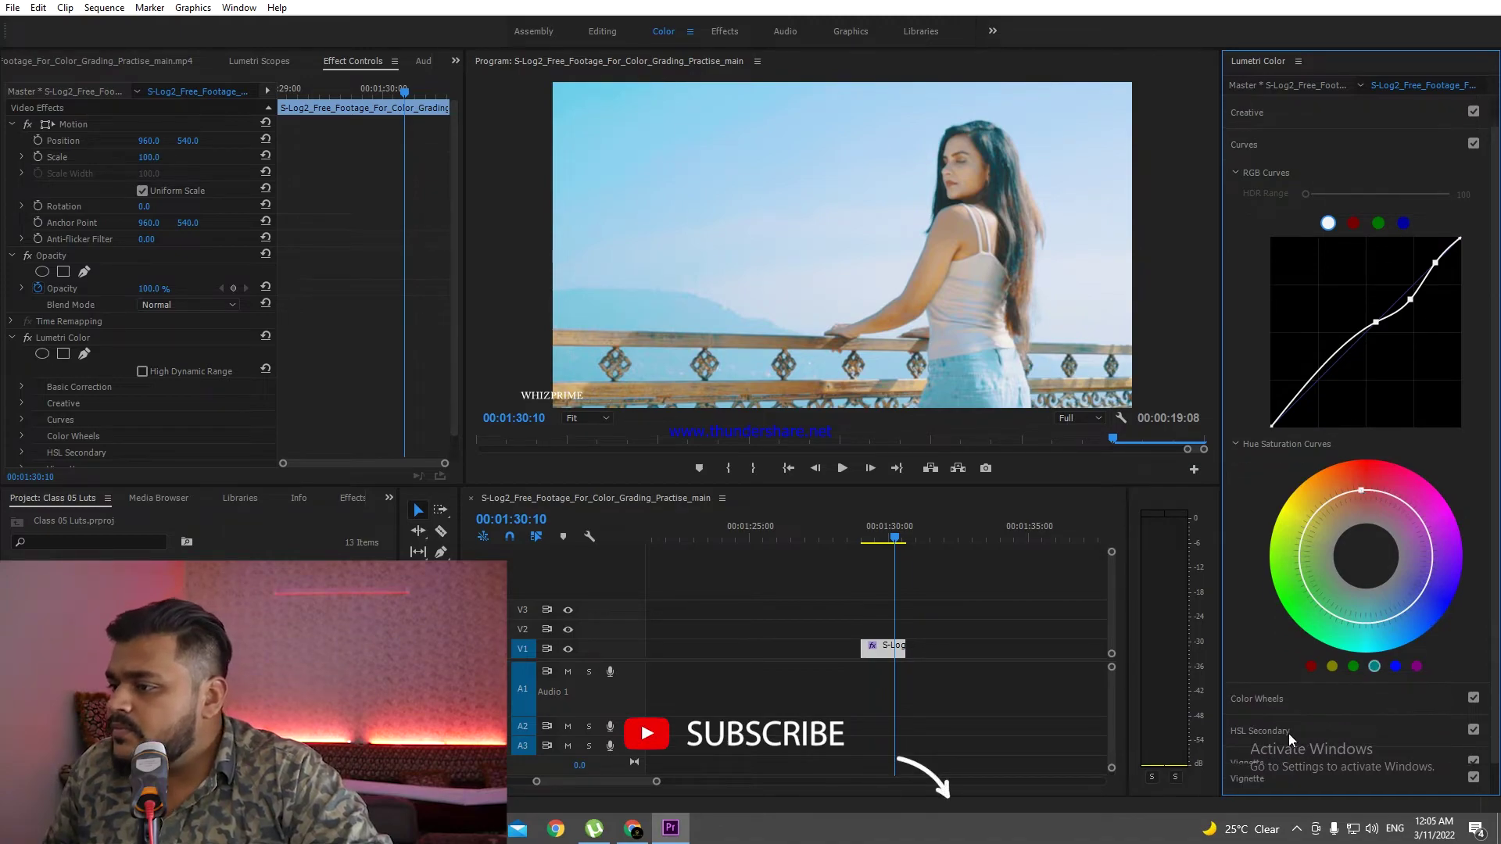
click(1270, 697)
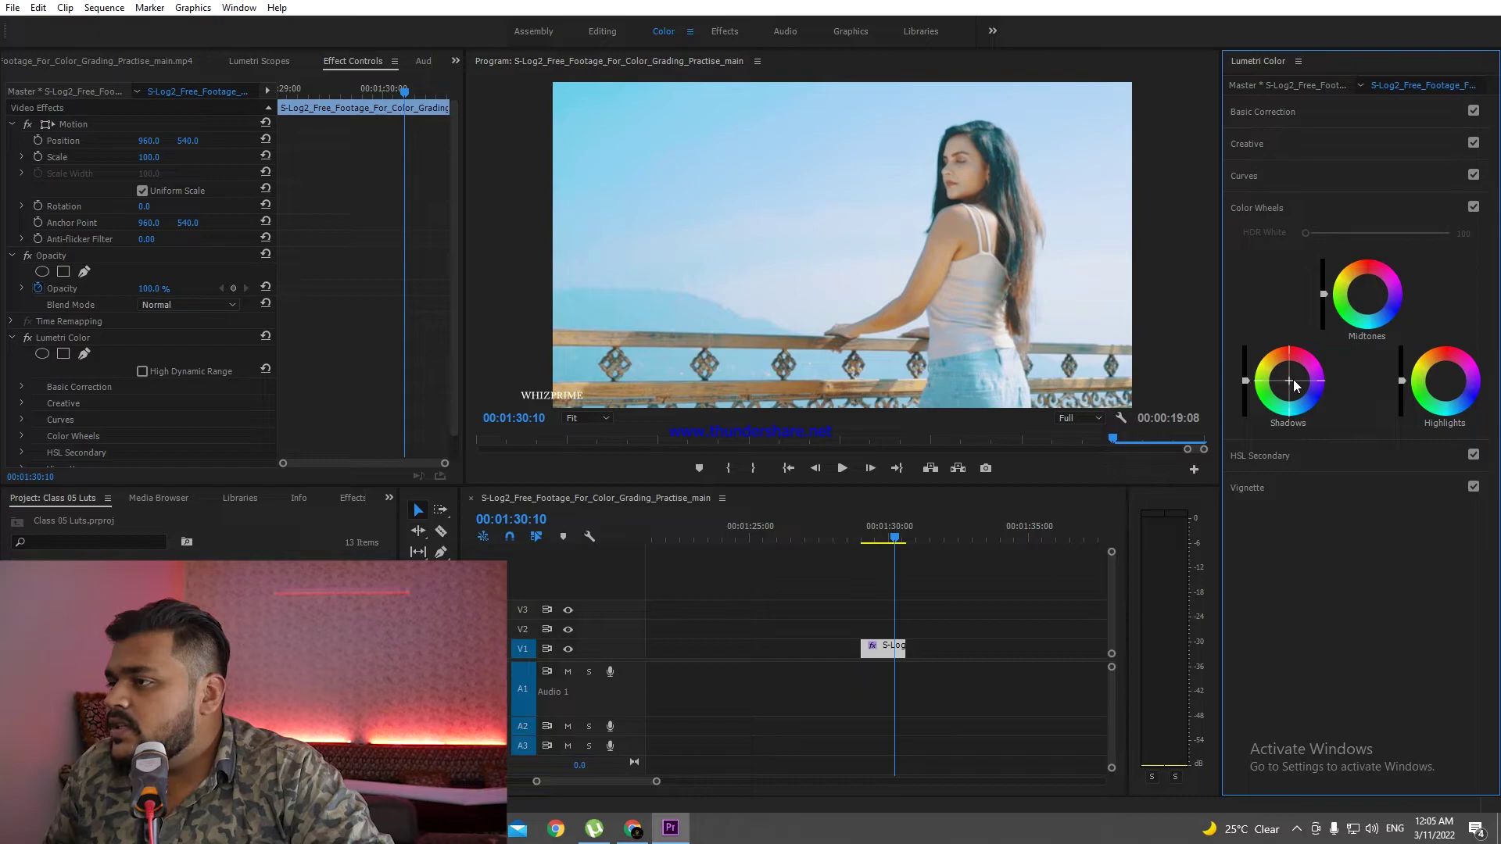
drag(1295, 385, 1287, 382)
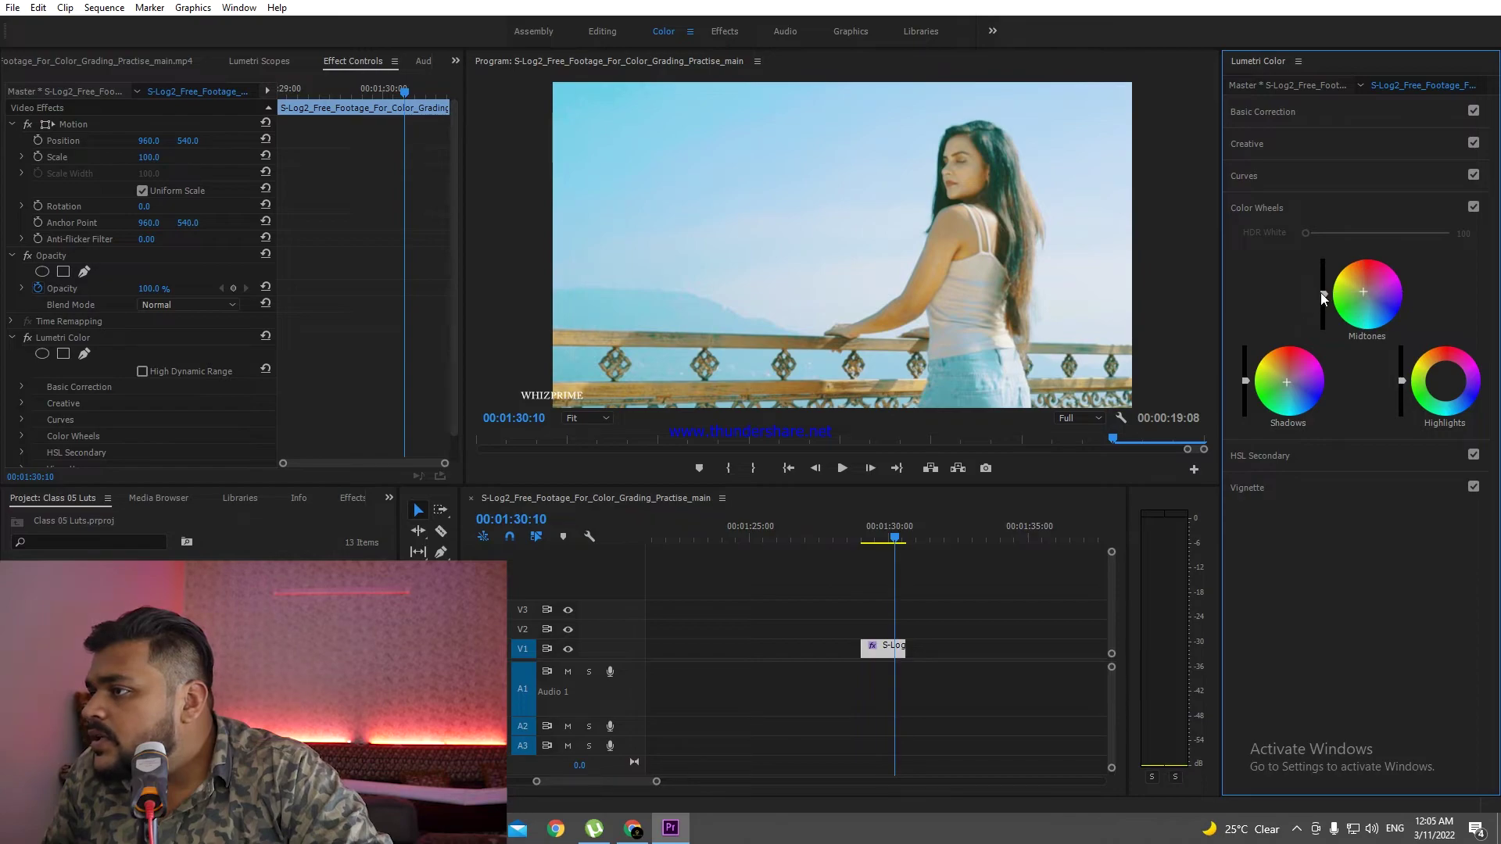
drag(1324, 311, 1324, 317)
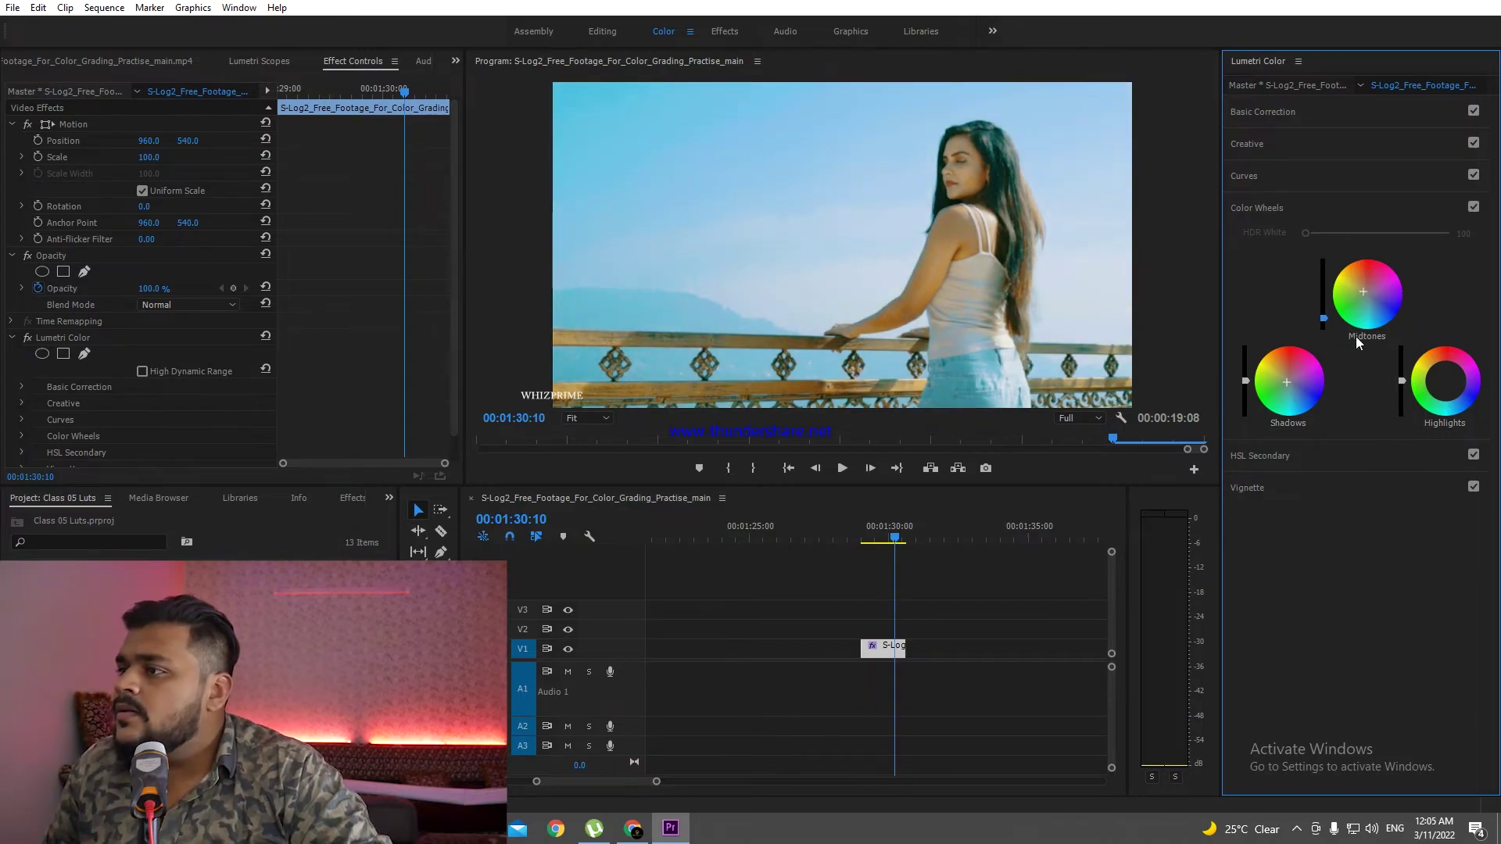
- Compare with Color Wheels toggled off and on, then undo the two midtone edits
click(1474, 208)
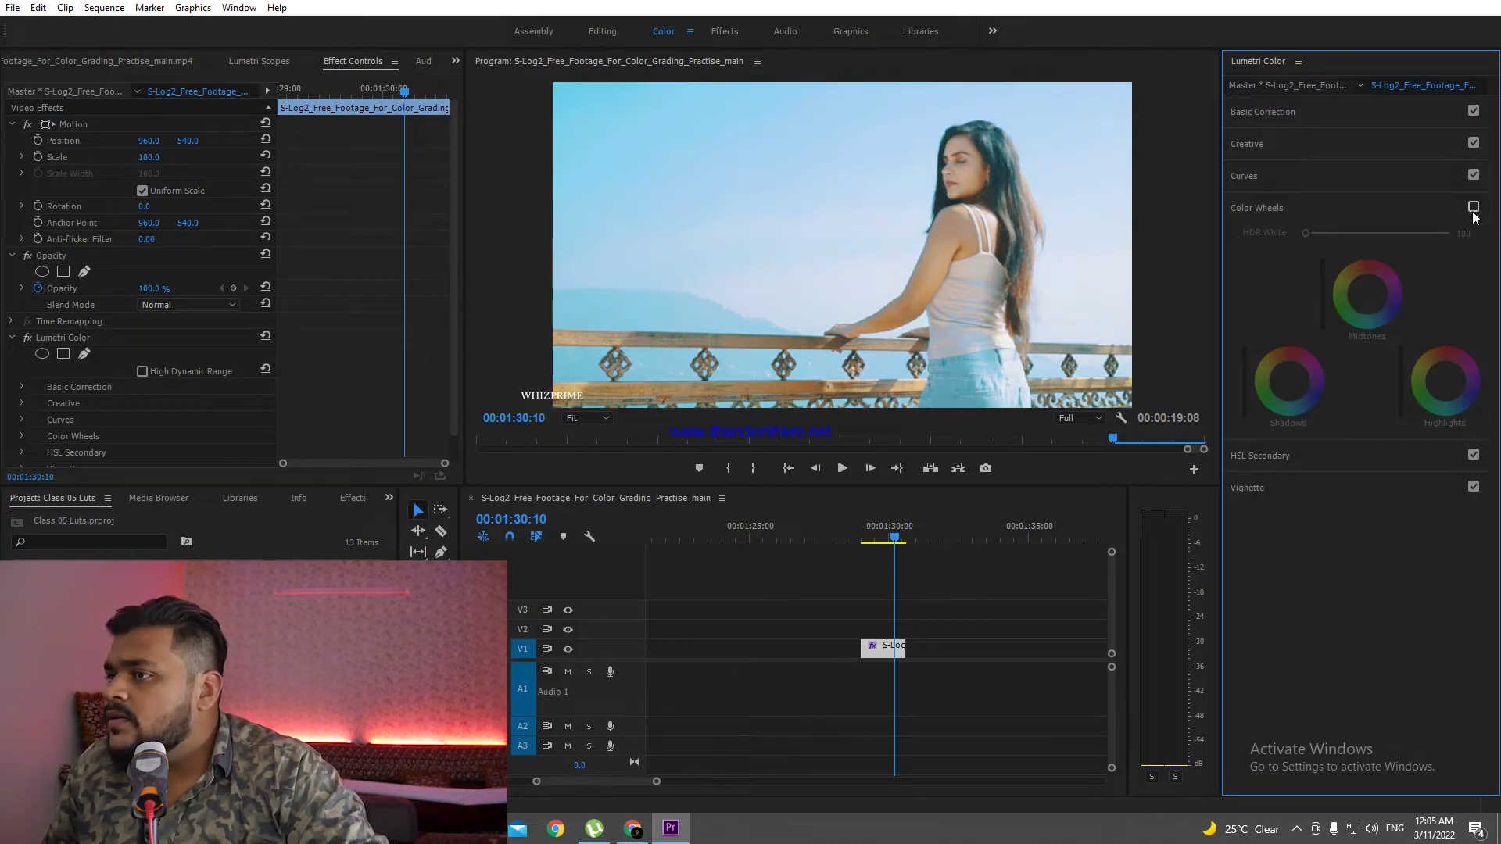
click(1474, 208)
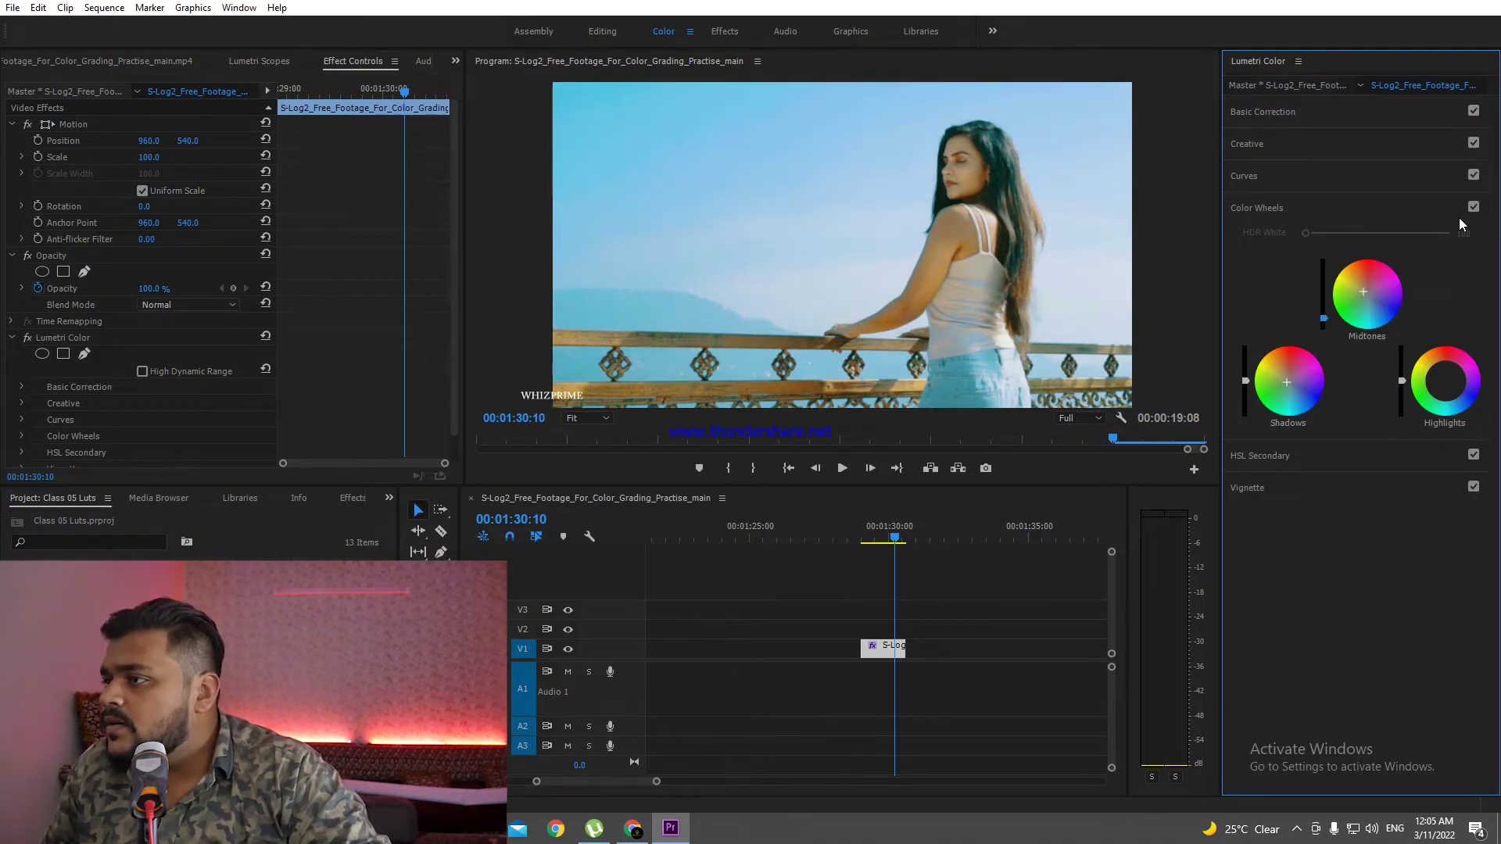
click(1474, 207)
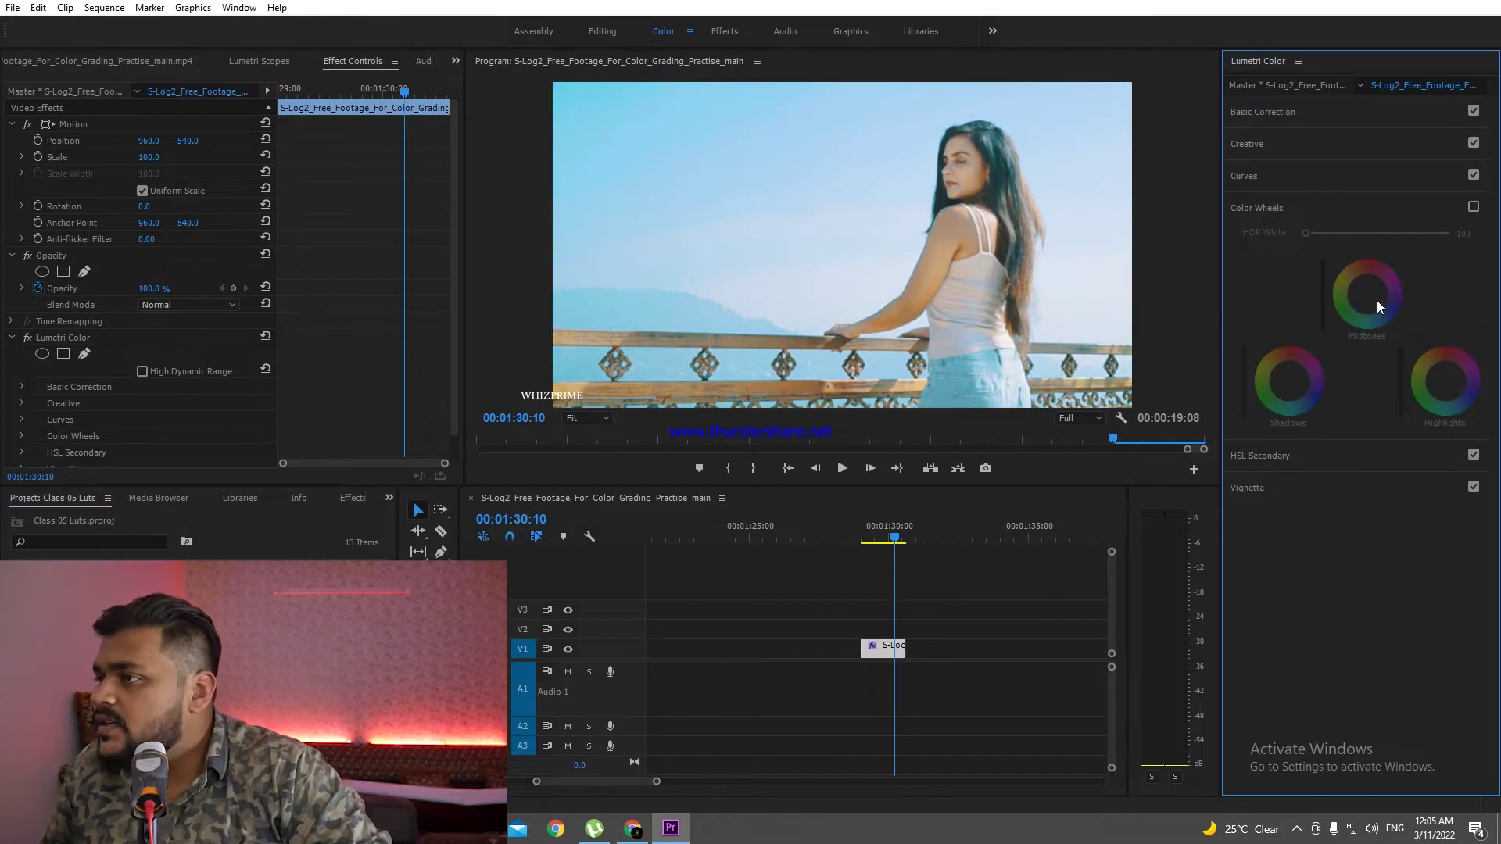
click(1474, 208)
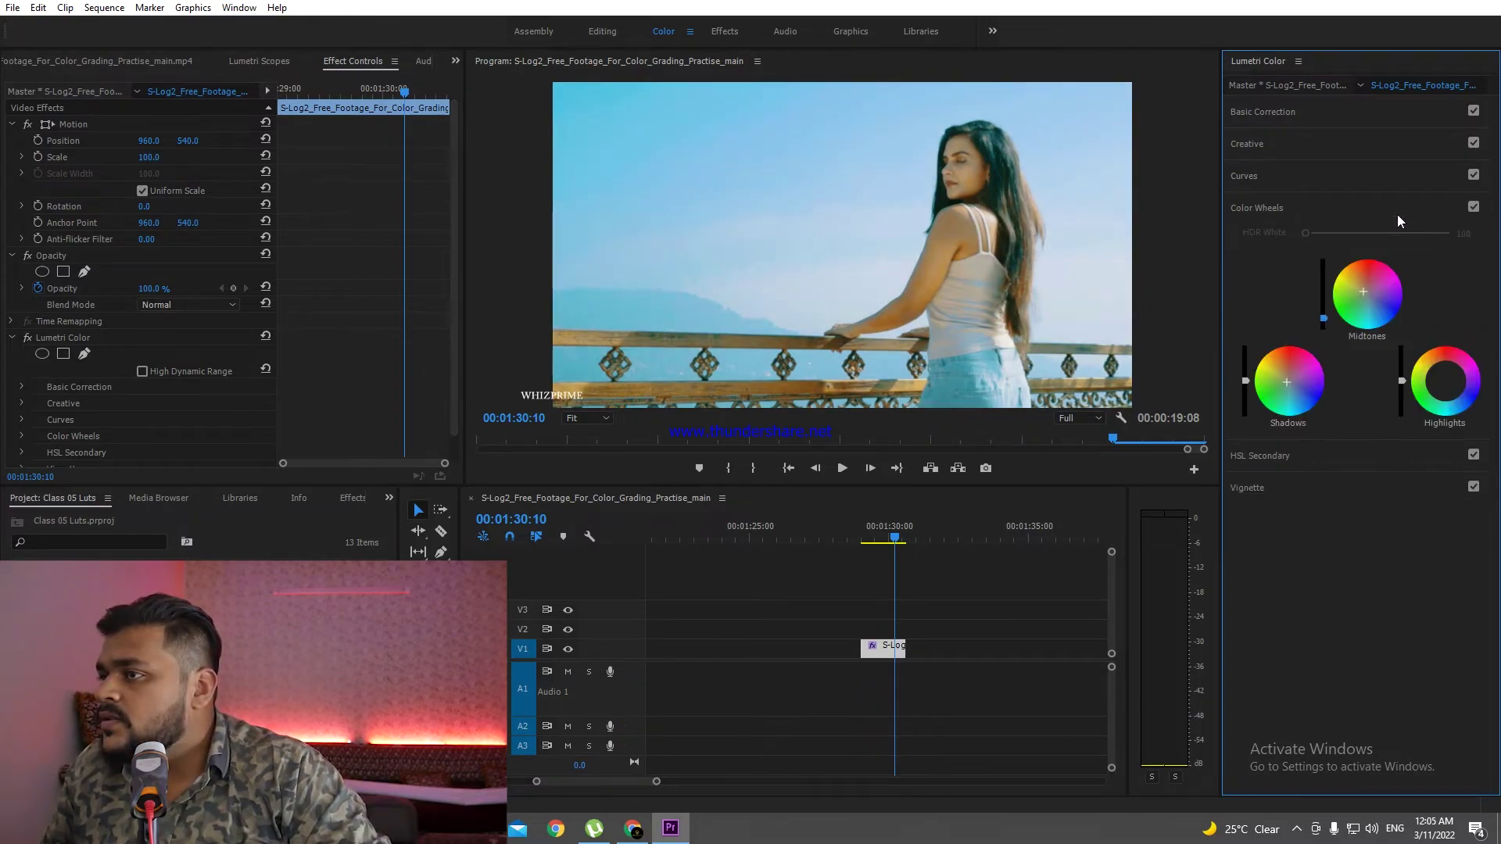
key(ctrl+z)
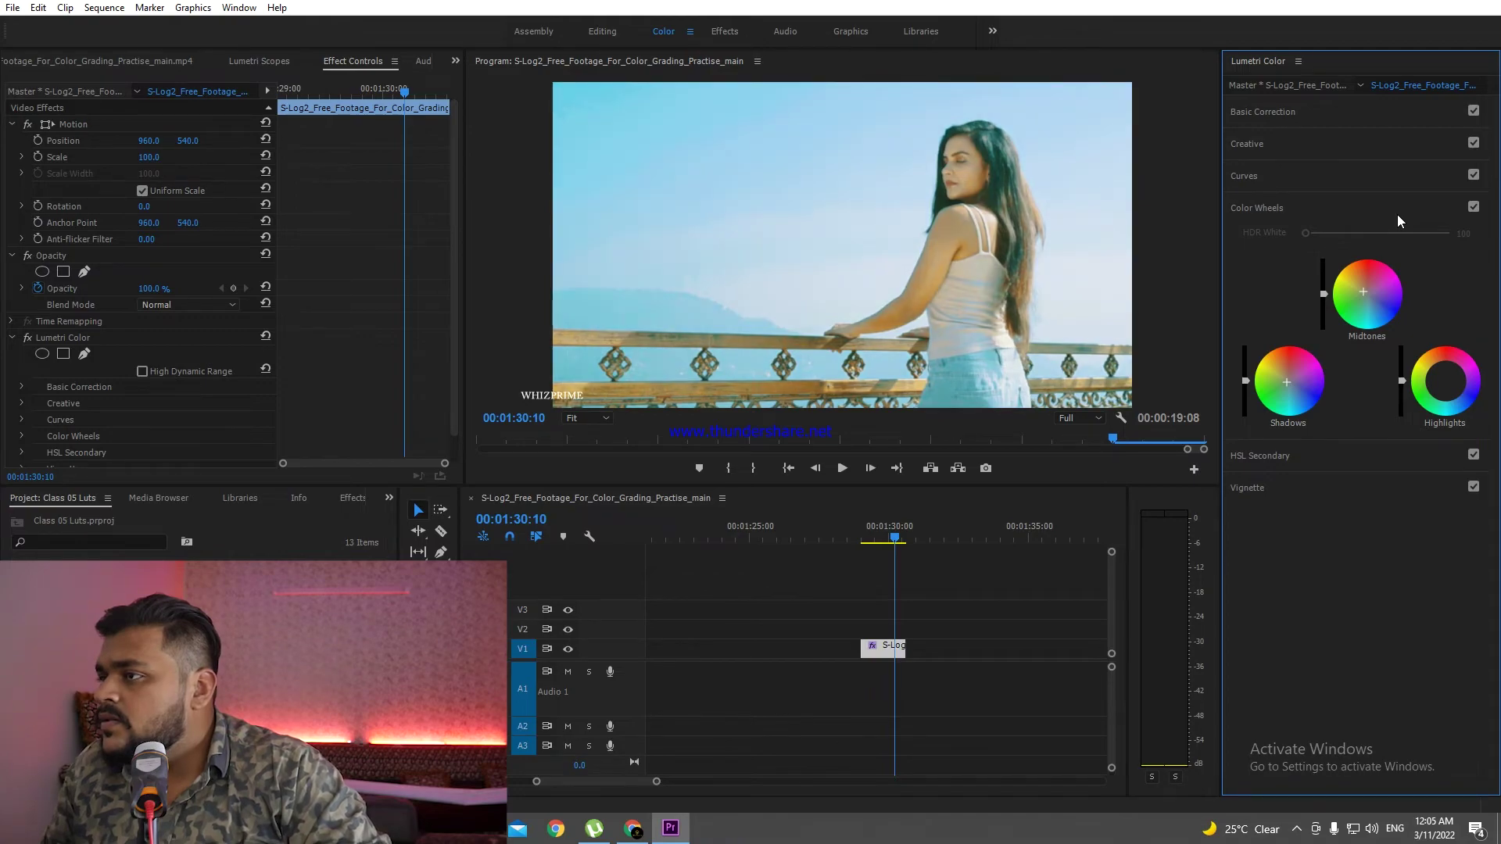
key(ctrl+z)
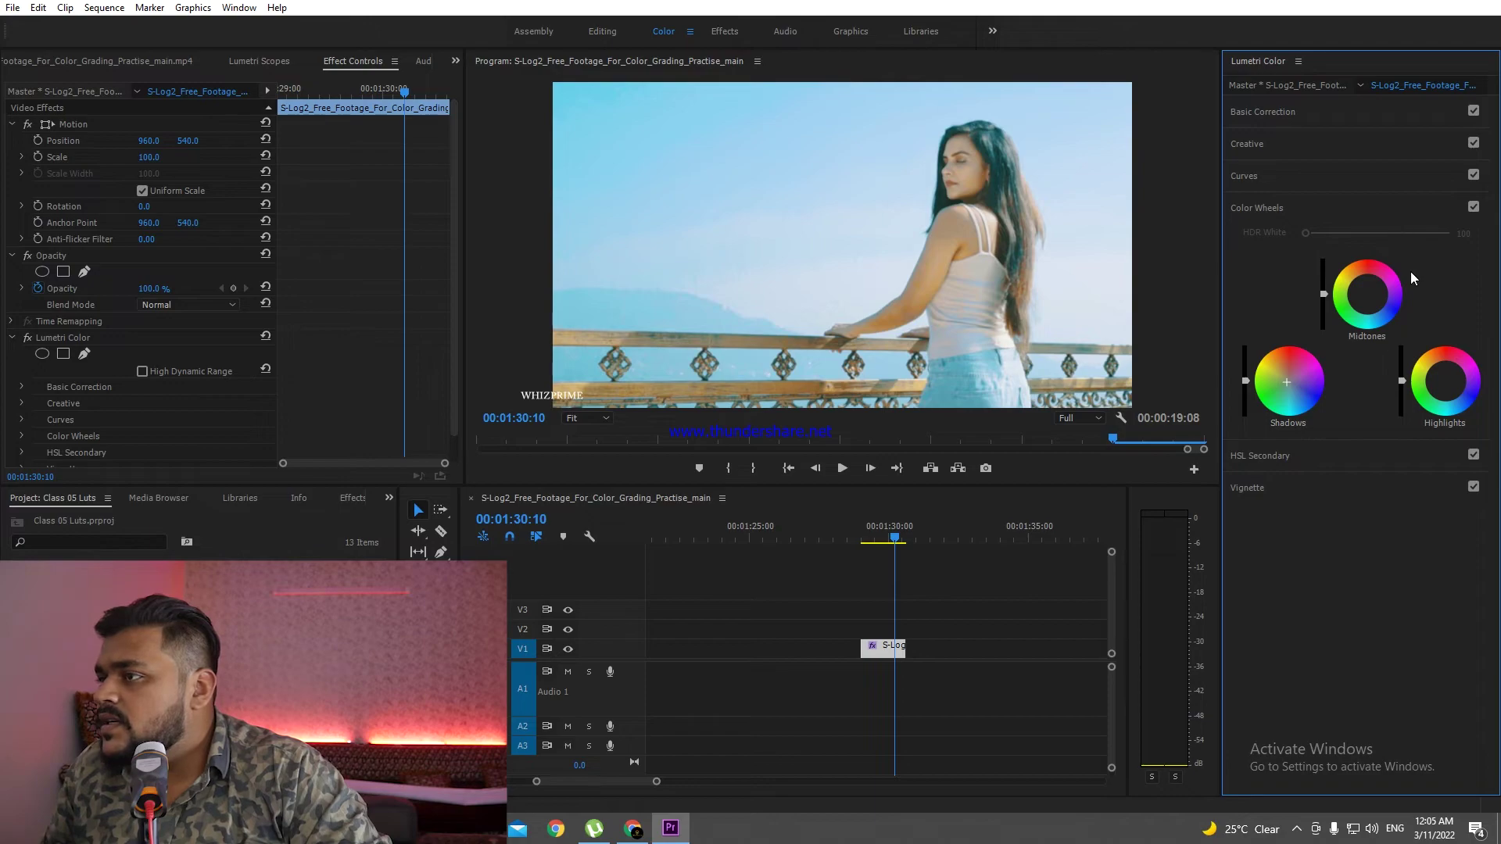
- Set HSL Secondary Contrast to -8.1 and Saturation to 120.0, resetting the luma slider
click(1264, 456)
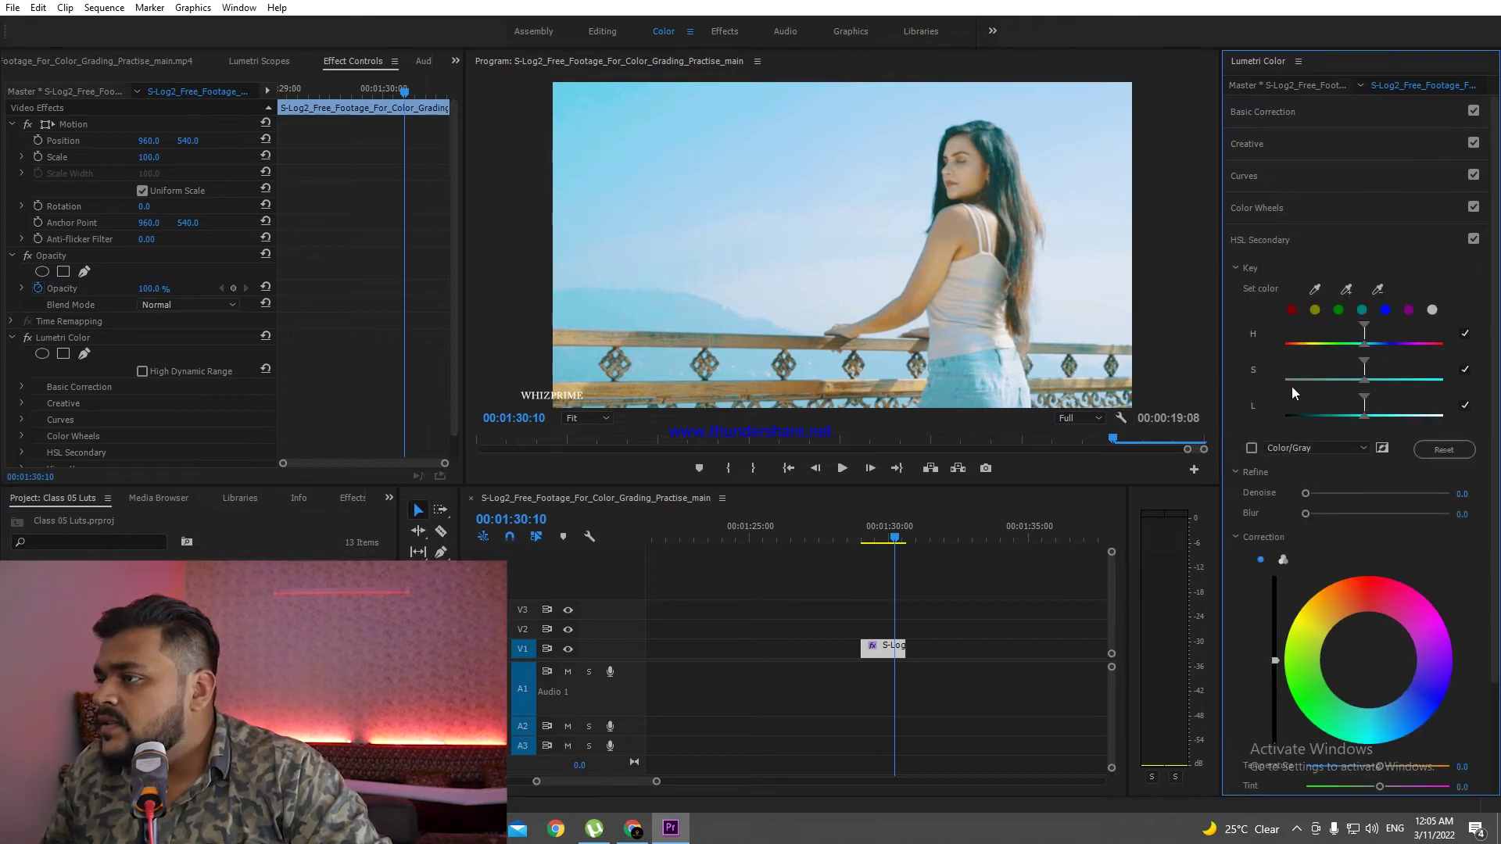
scroll(1373, 589, down, 5)
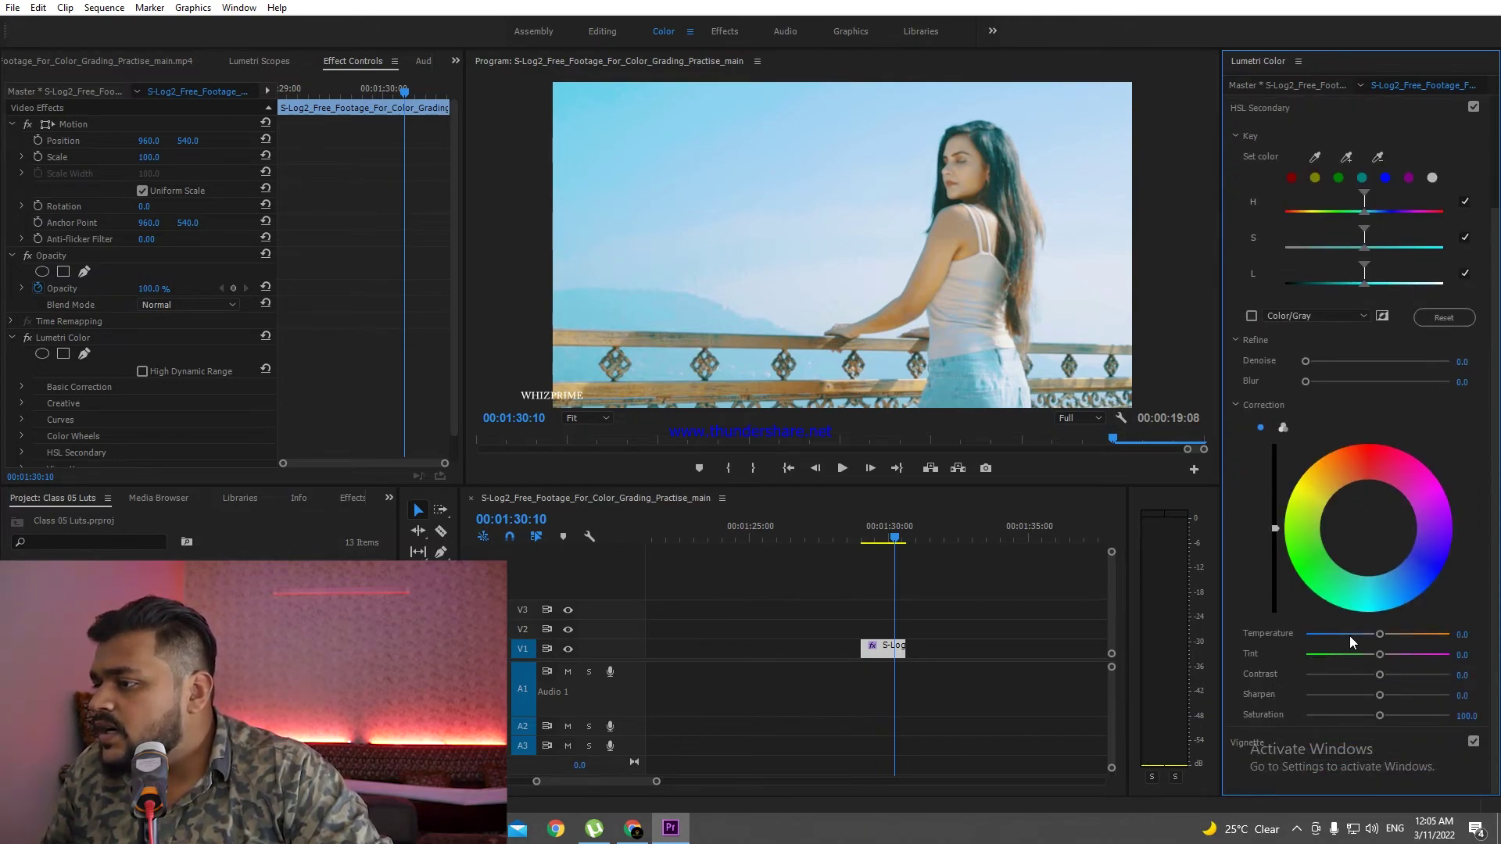
drag(1380, 674, 1372, 675)
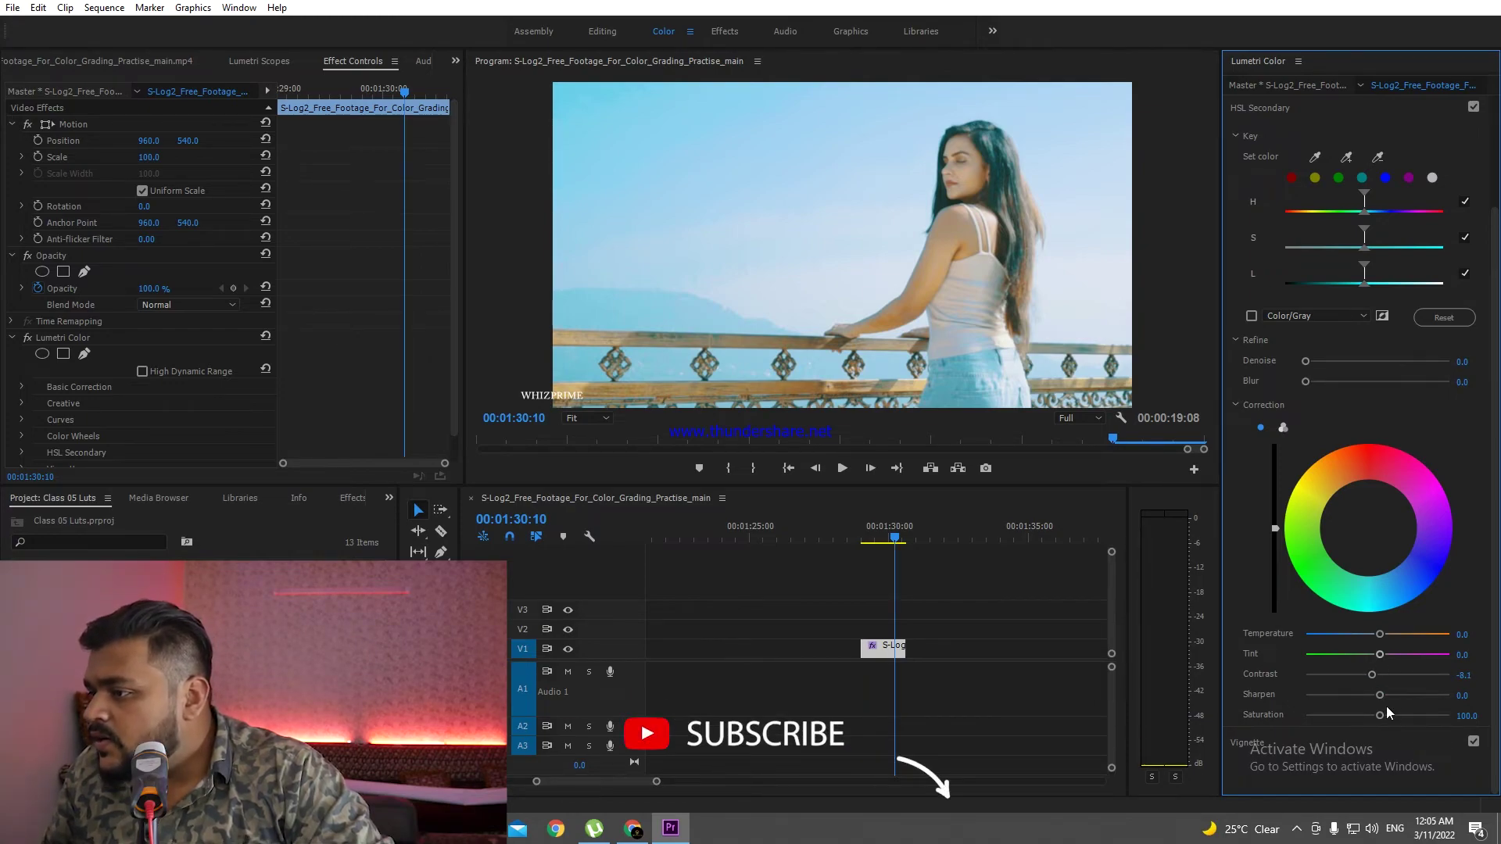
drag(1380, 716, 1393, 715)
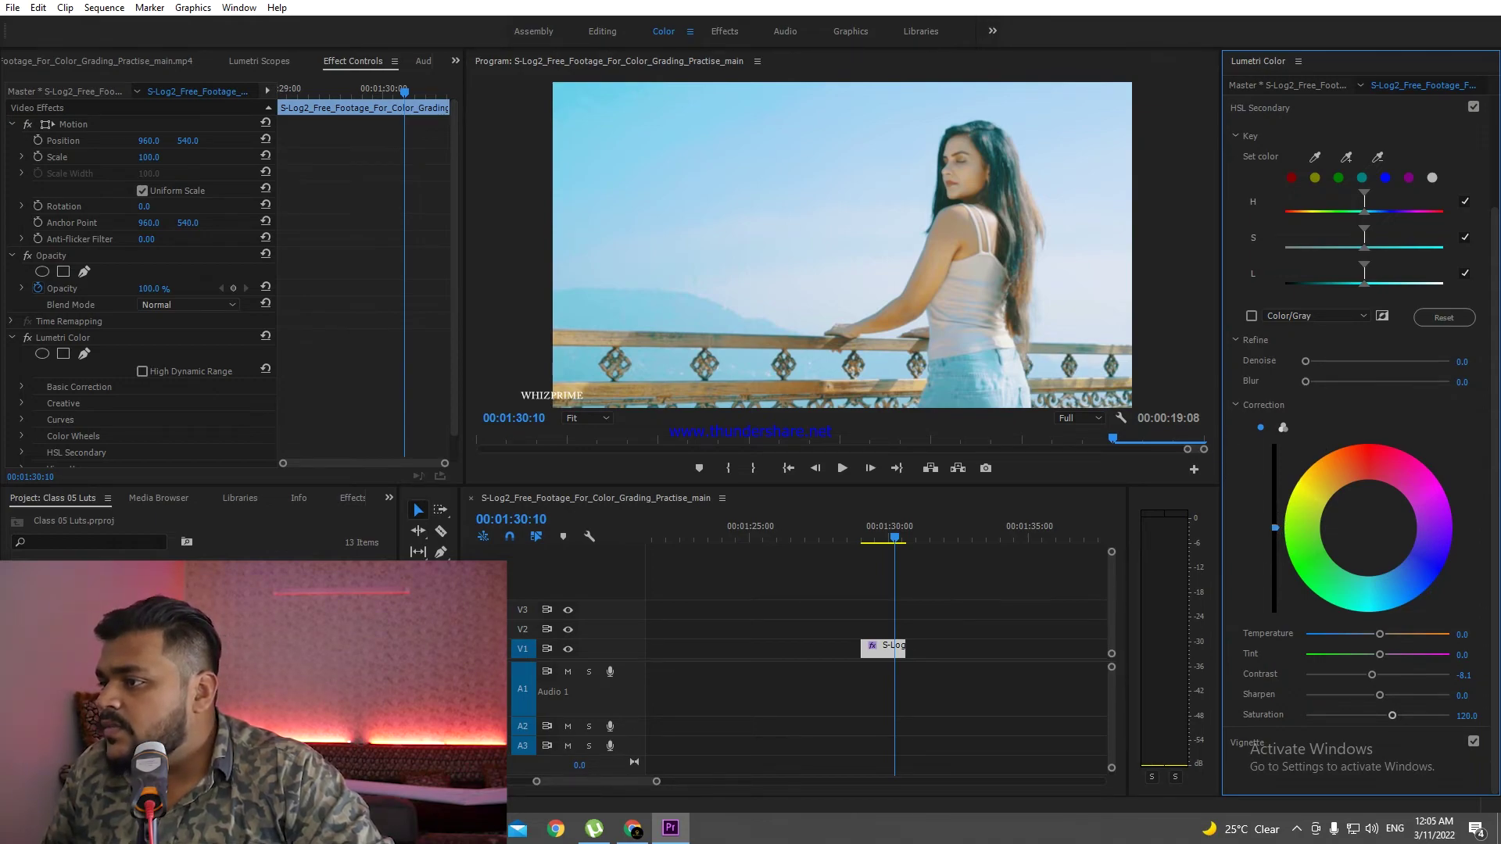
double_click(1273, 528)
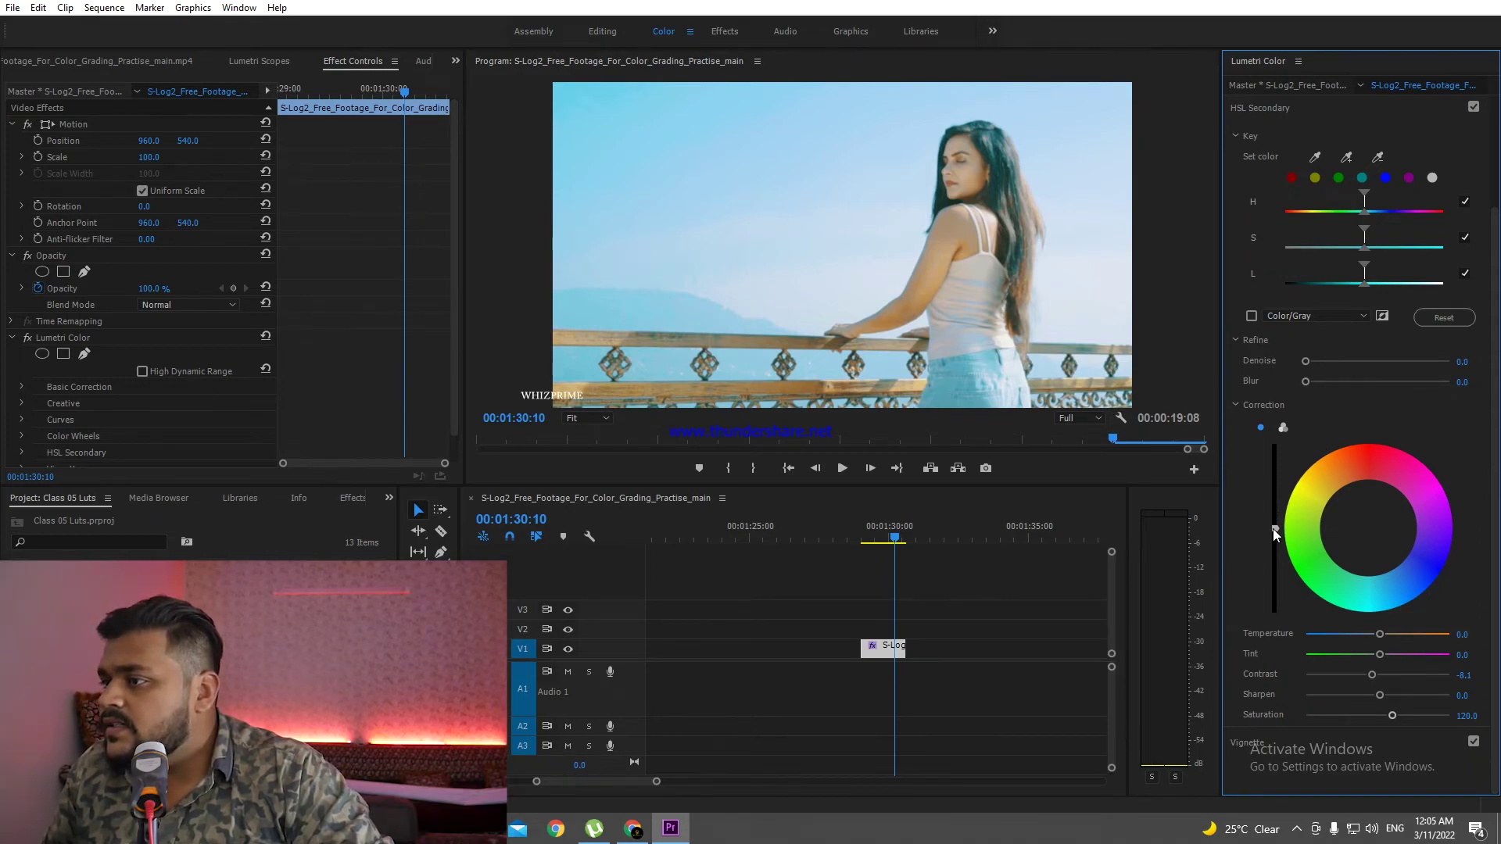
click(1235, 405)
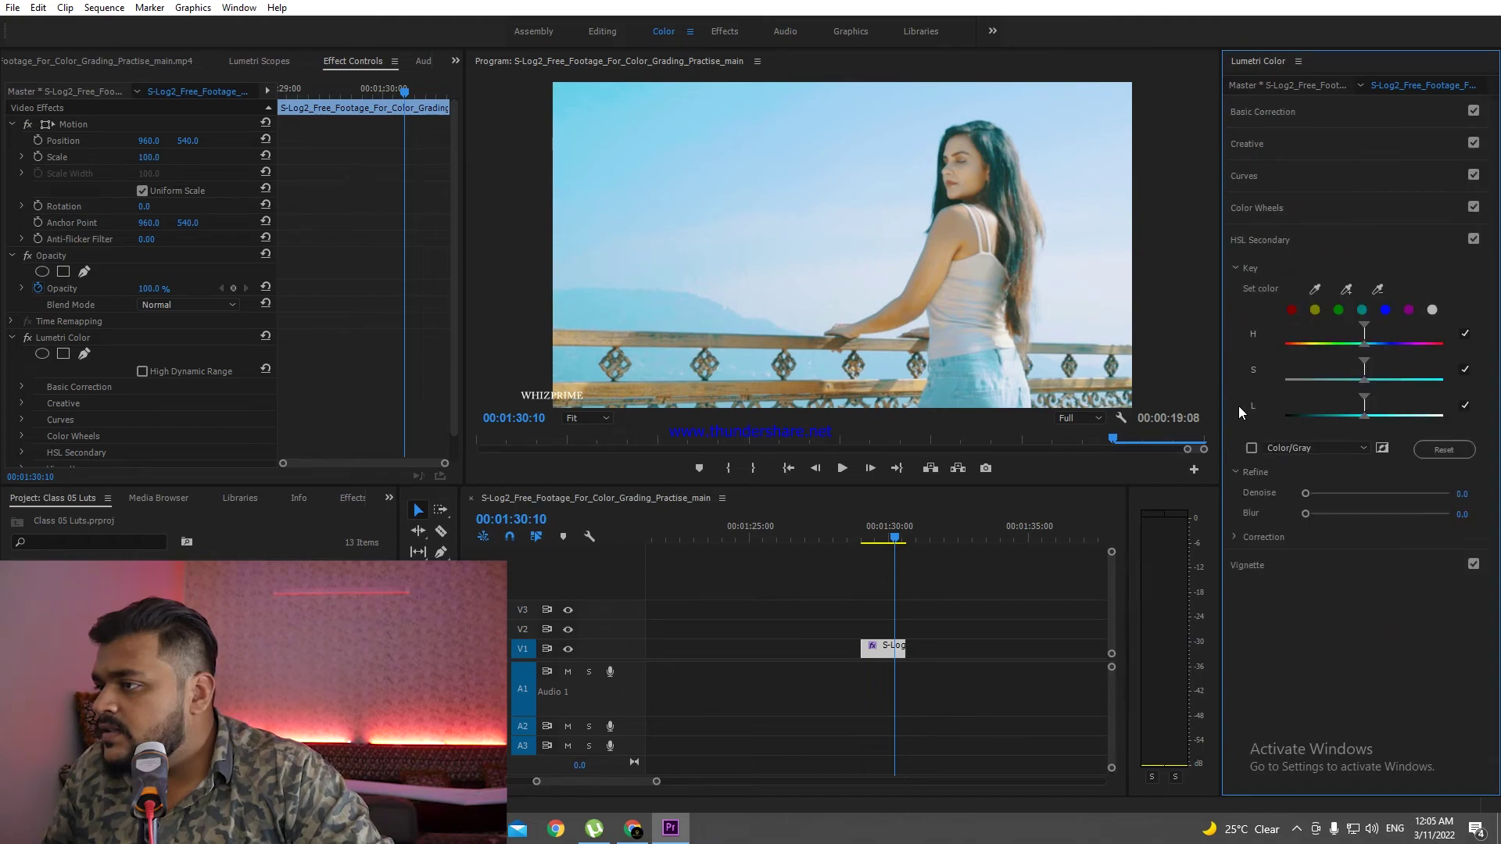
- Set Vignette Amount to -0.5, with Midpoint 61.1 and Roundness 10.3, and return to an earlier frame
click(1255, 566)
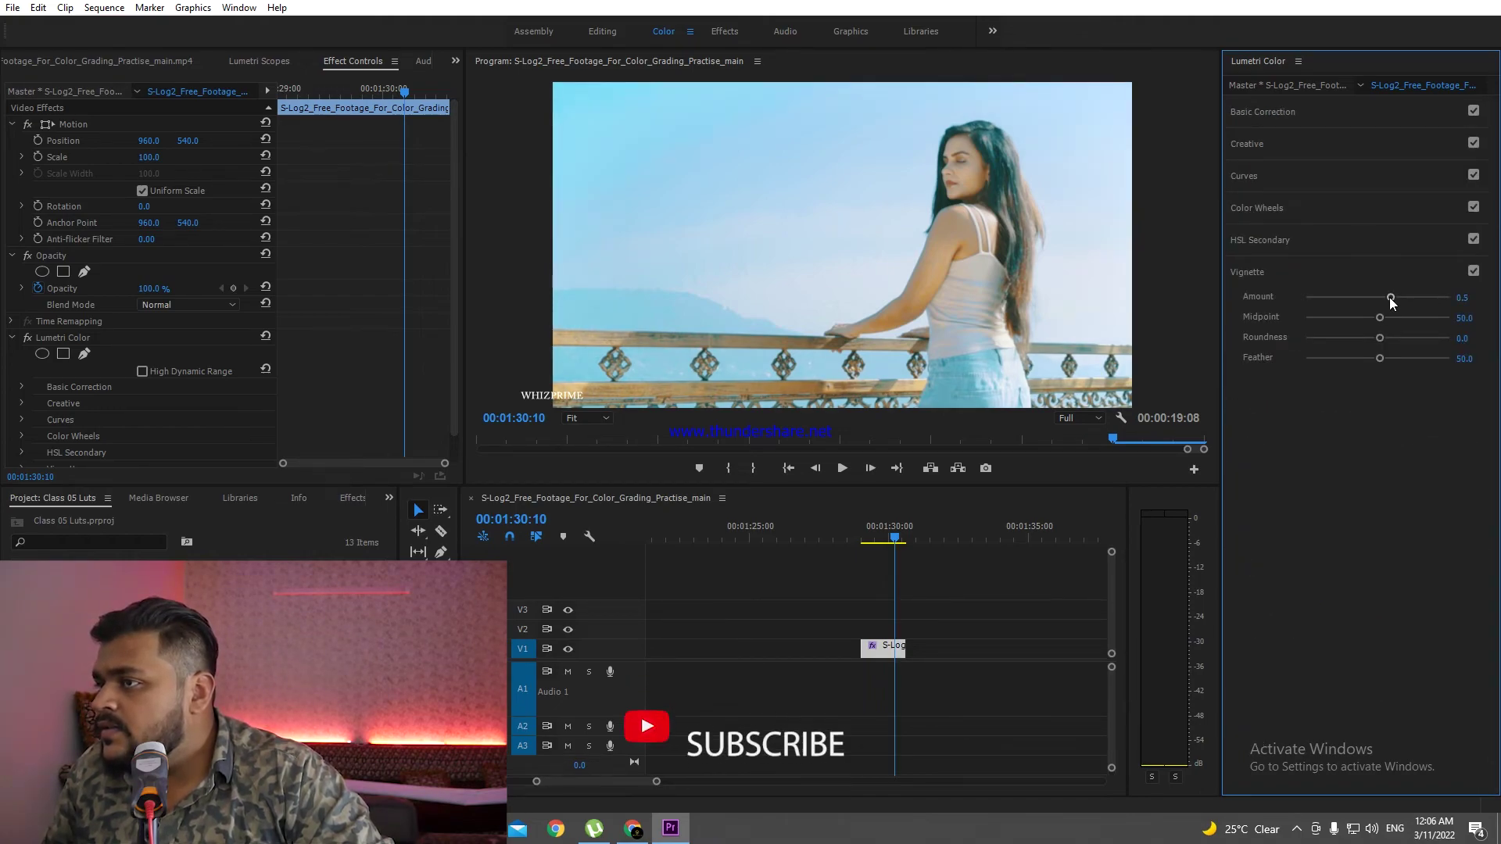
mouse_move(1390, 297)
mouse_down()
mouse_move(1364, 295)
mouse_move(1391, 318)
mouse_up()
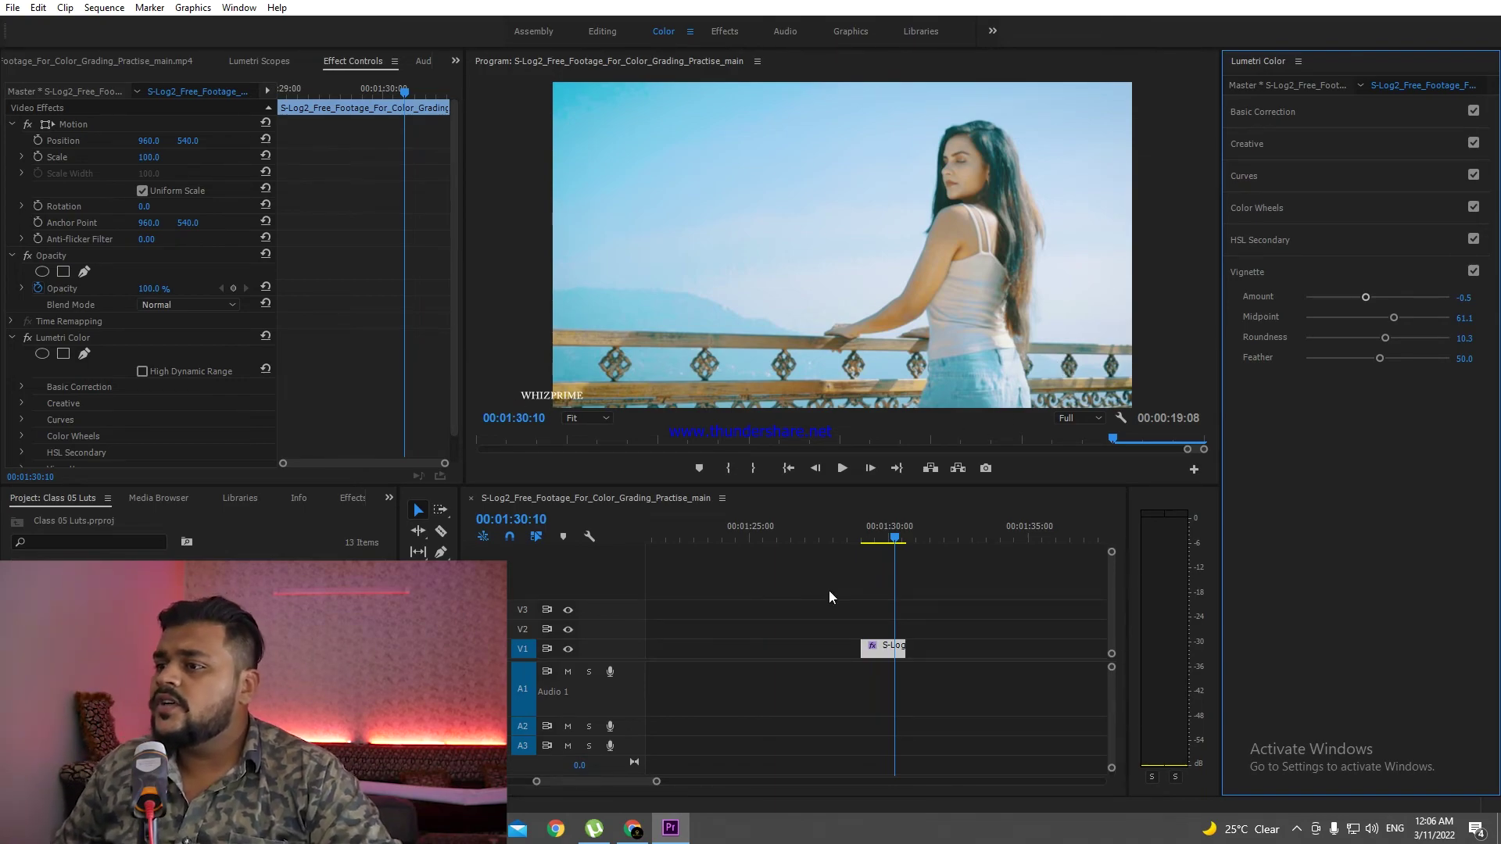
click(887, 534)
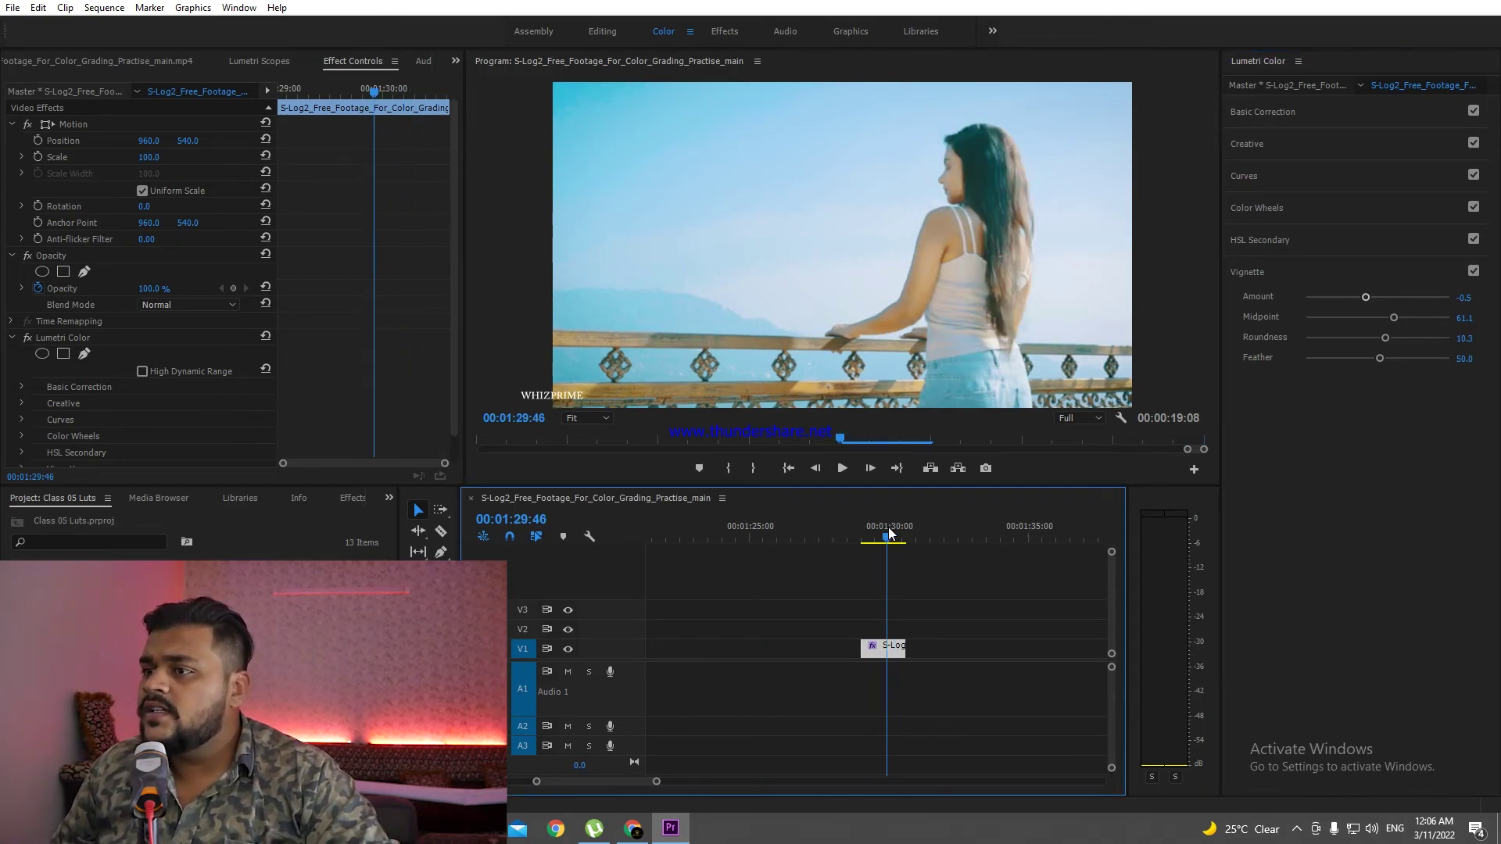
drag(890, 535, 881, 535)
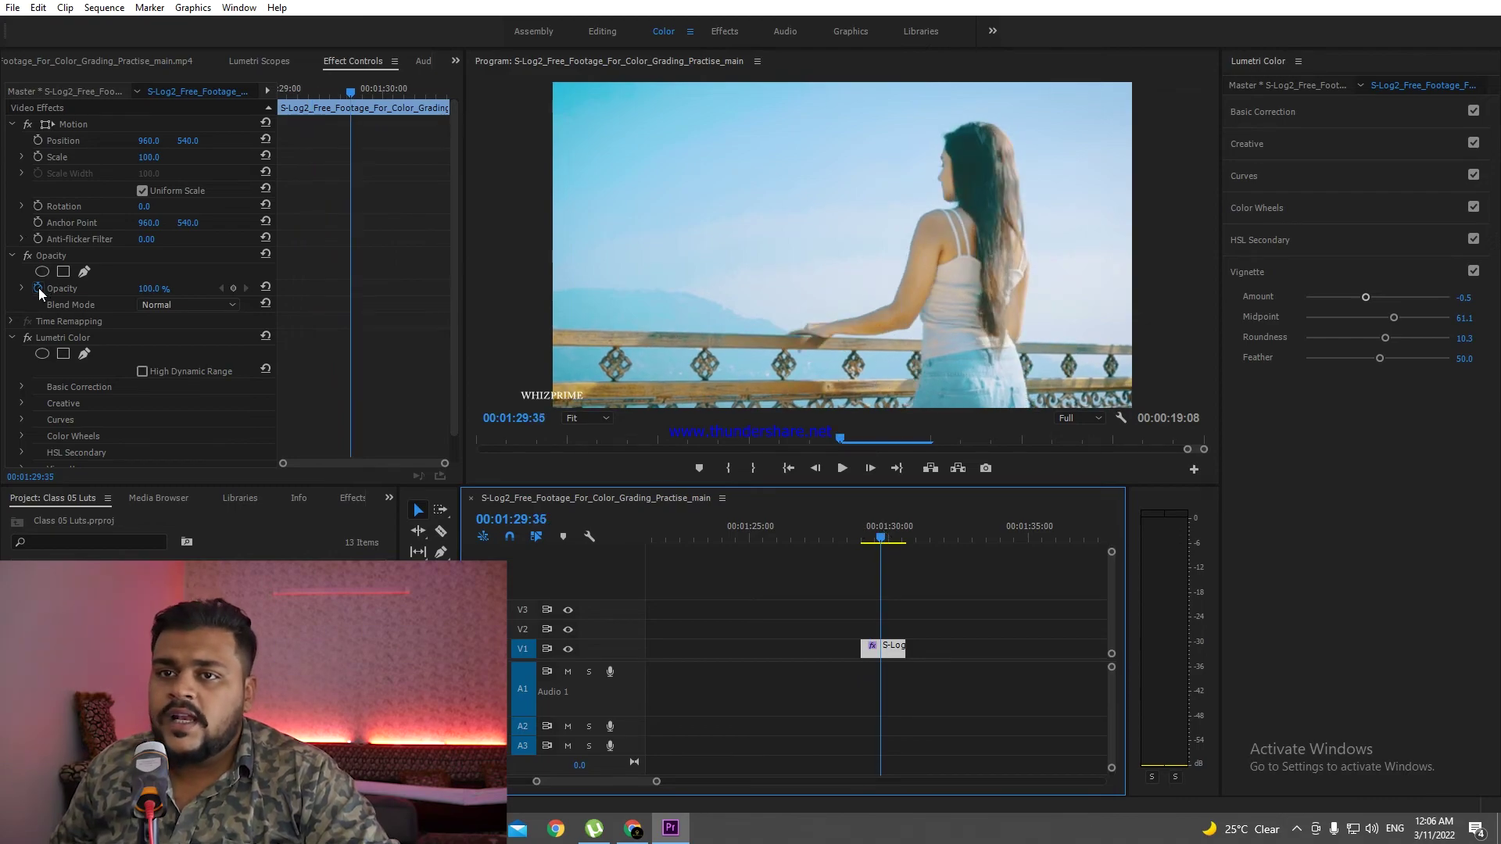
click(29, 338)
click(29, 337)
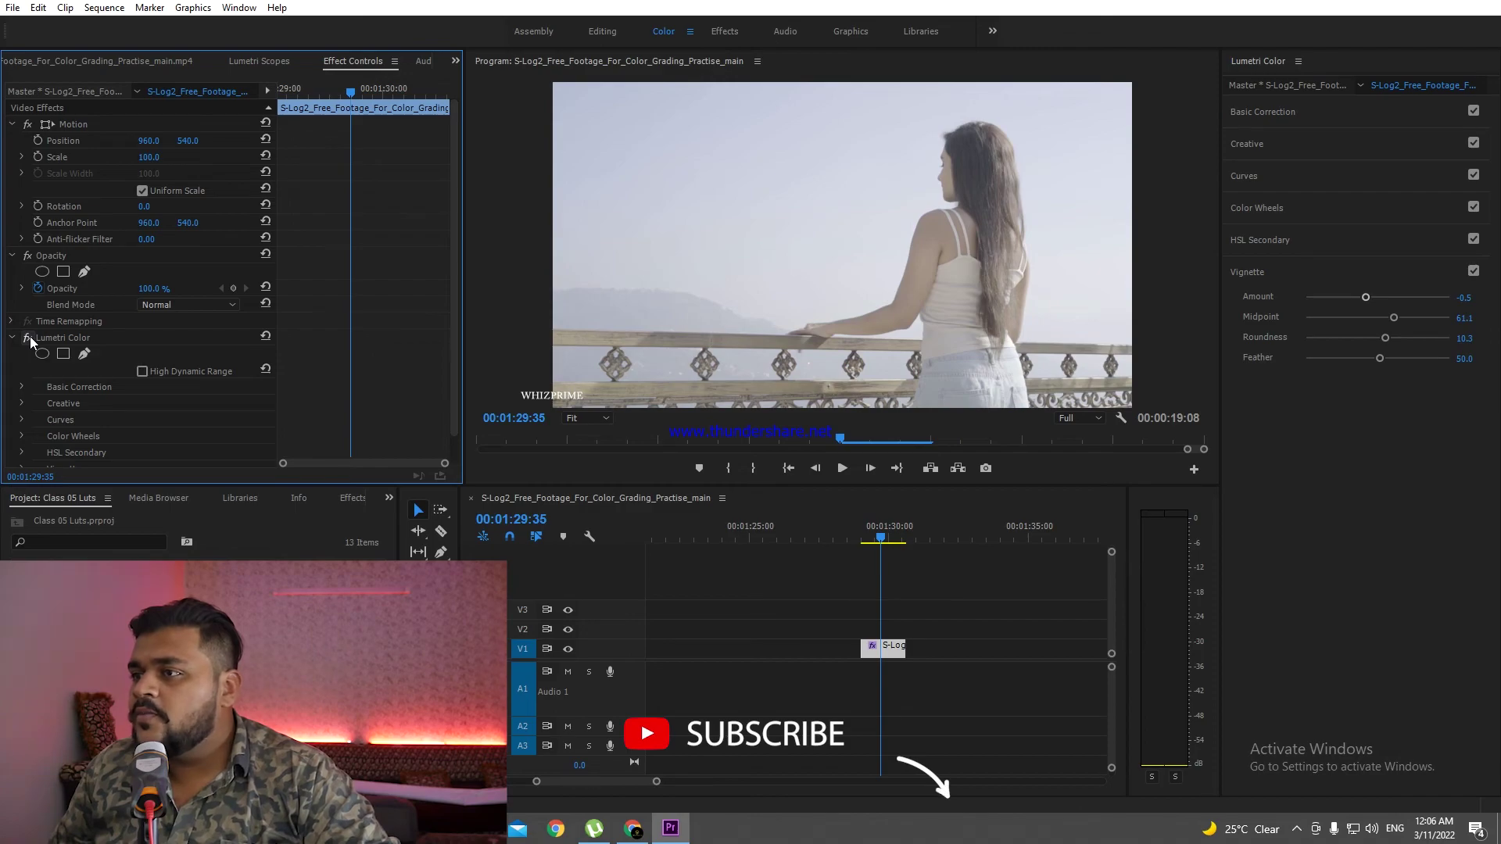